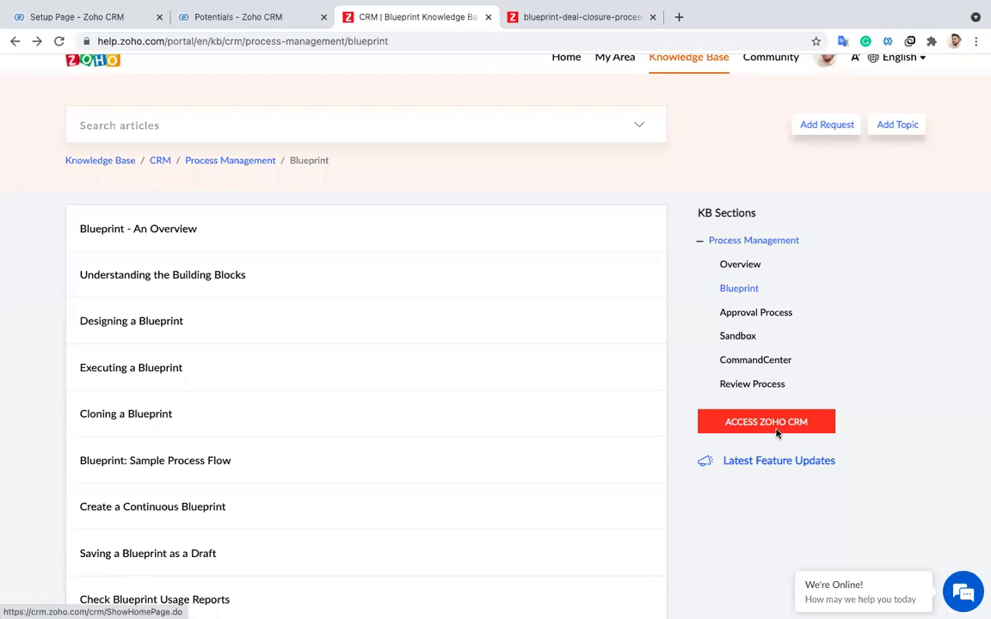
- Scroll up through the Blueprint help article, then switch to the 'Potentials - Zoho CRM' browser tab
scroll(776, 433, up, 1)
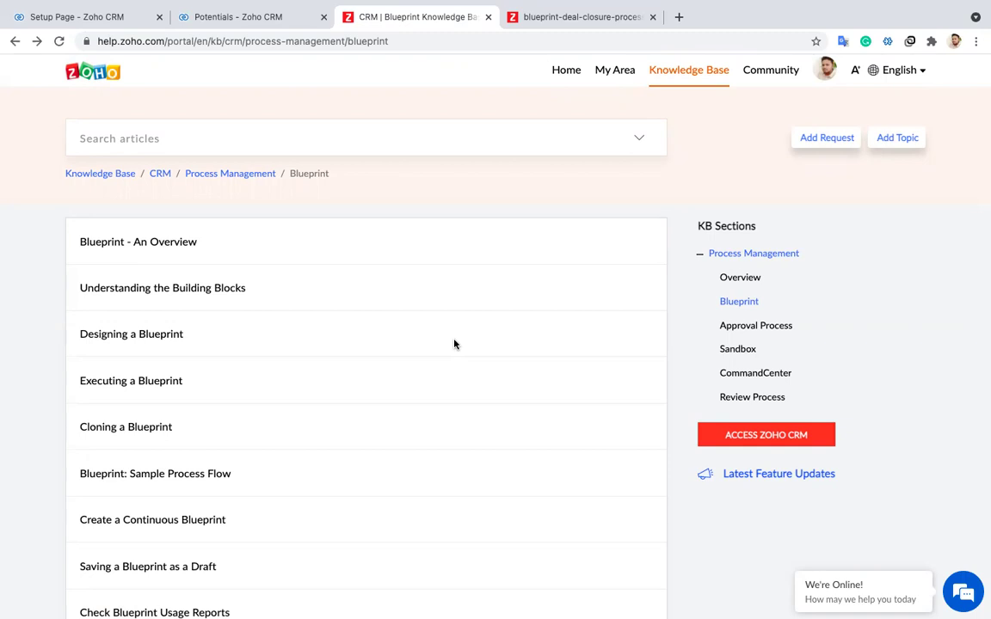
click(226, 26)
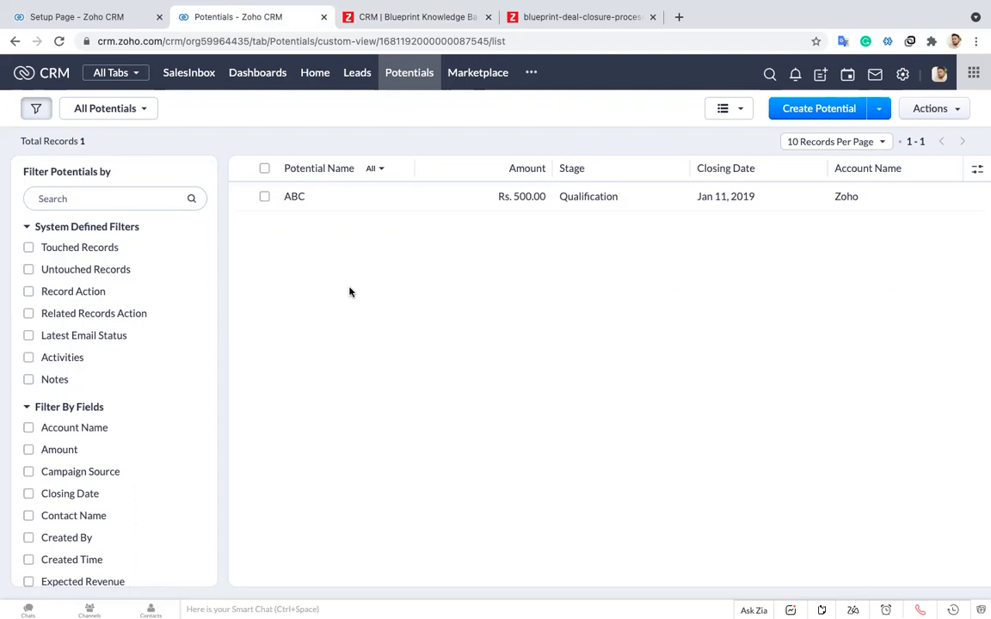
- Go to CRM Setup, search the setup options for 'blue' and open Blueprints
click(420, 73)
click(117, 19)
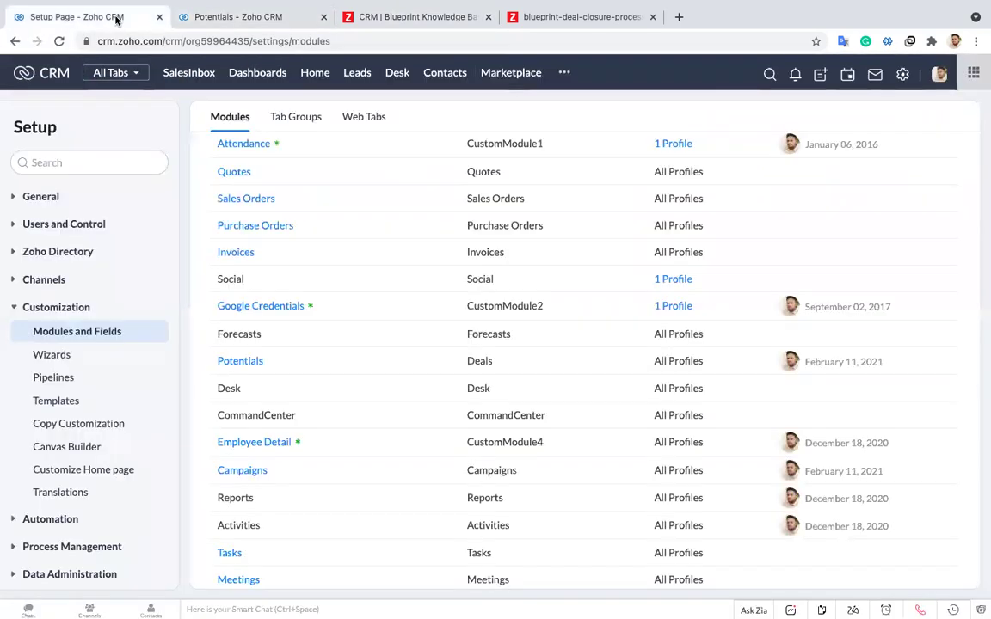
click(904, 74)
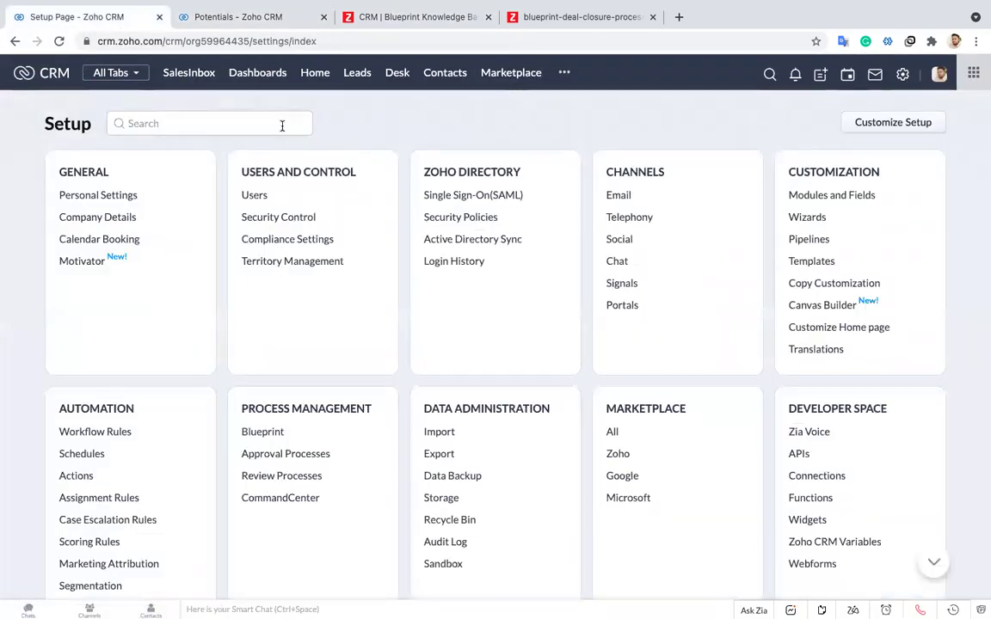
click(281, 124)
text(blue)
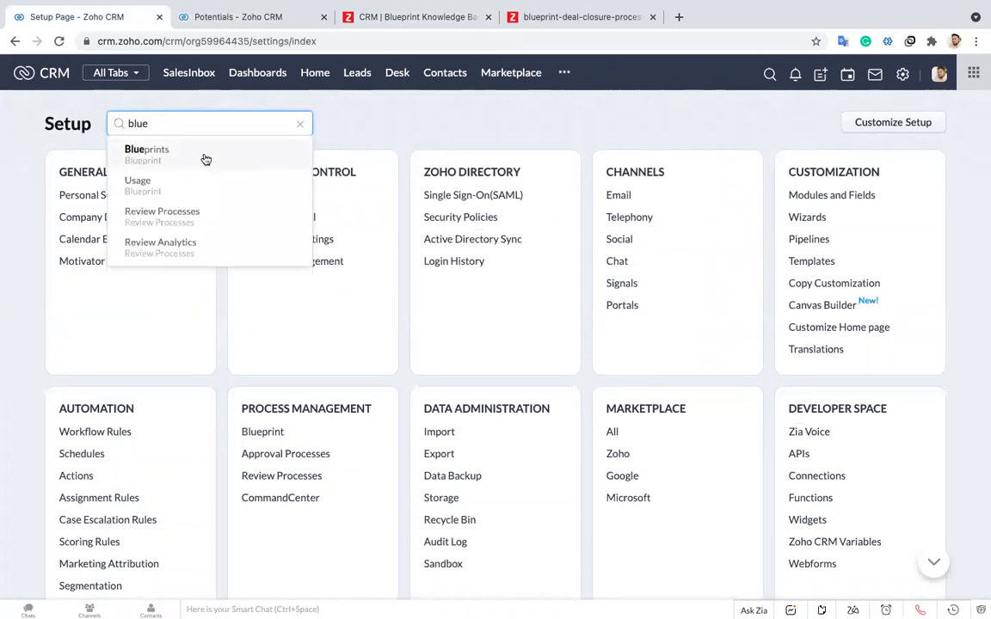
click(184, 144)
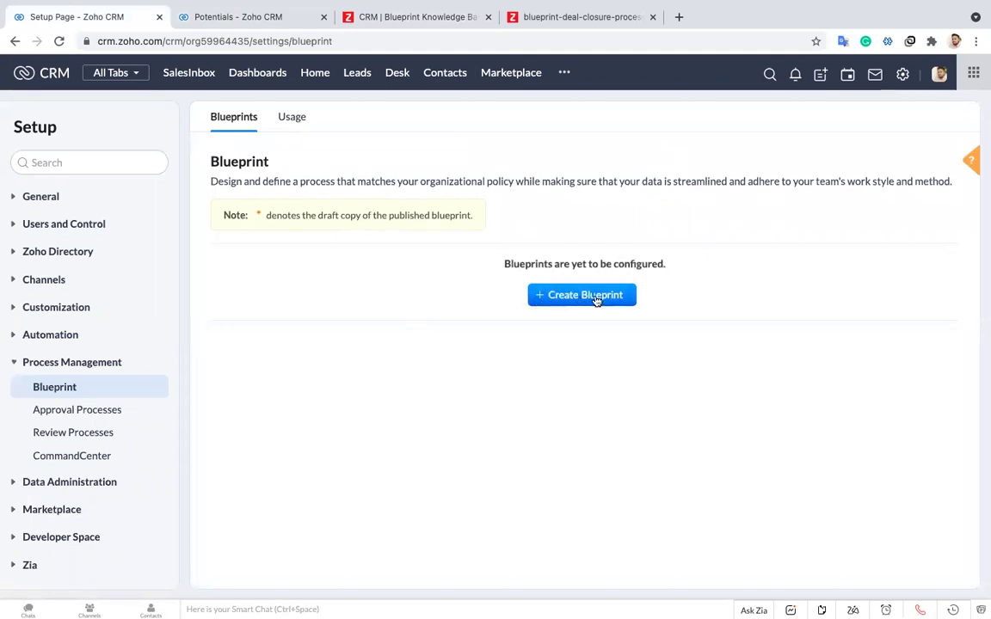
- Create a blueprint named 'Test Blueprint' on the Potentials module using the Standard layout
click(597, 296)
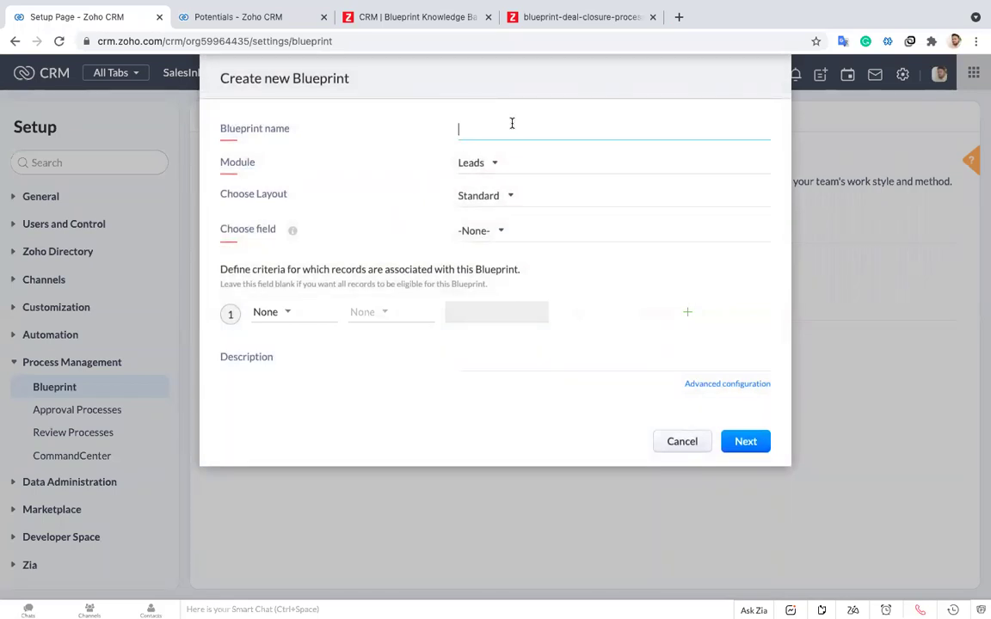
text(Test Blueprint)
click(492, 164)
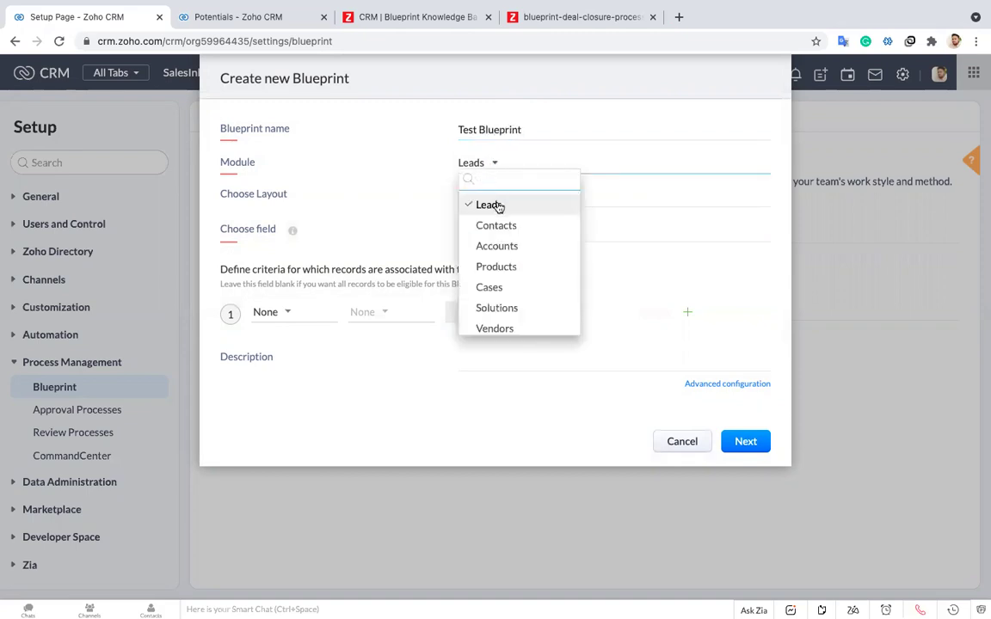
scroll(504, 290, down, 2)
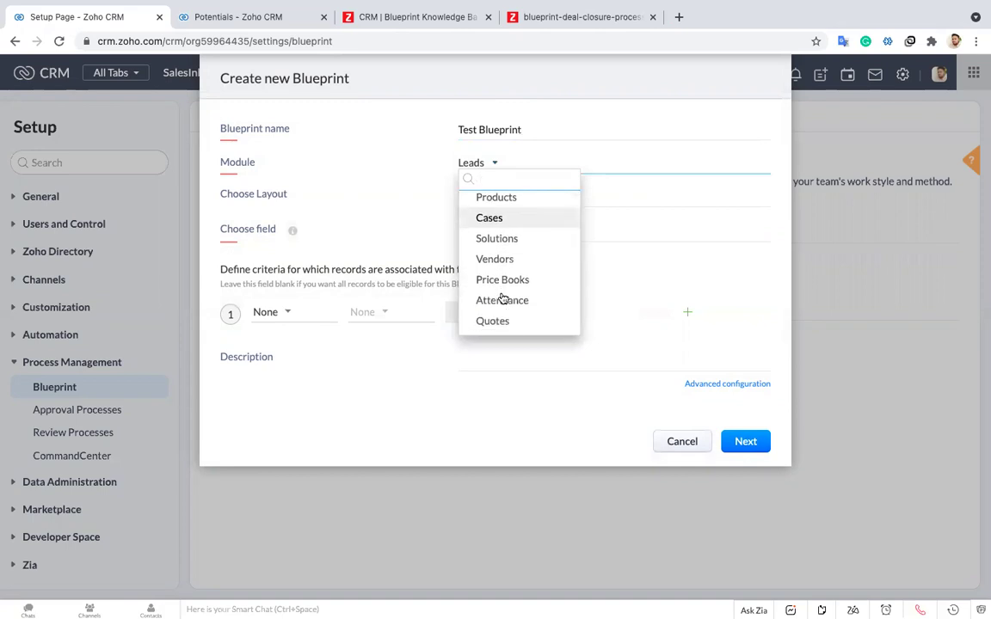
scroll(501, 293, down, 2)
text(p)
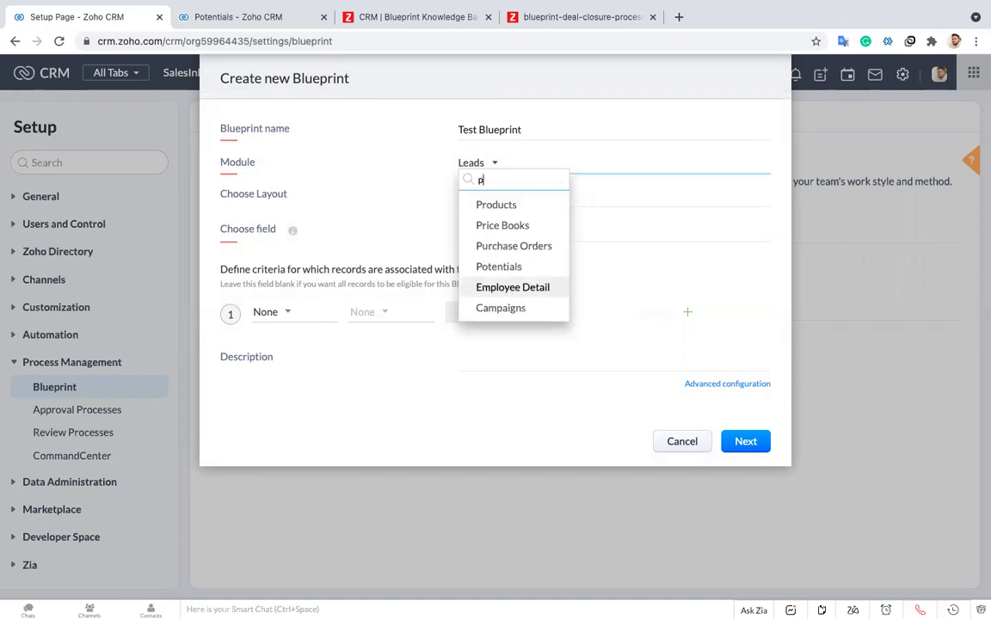
text(o)
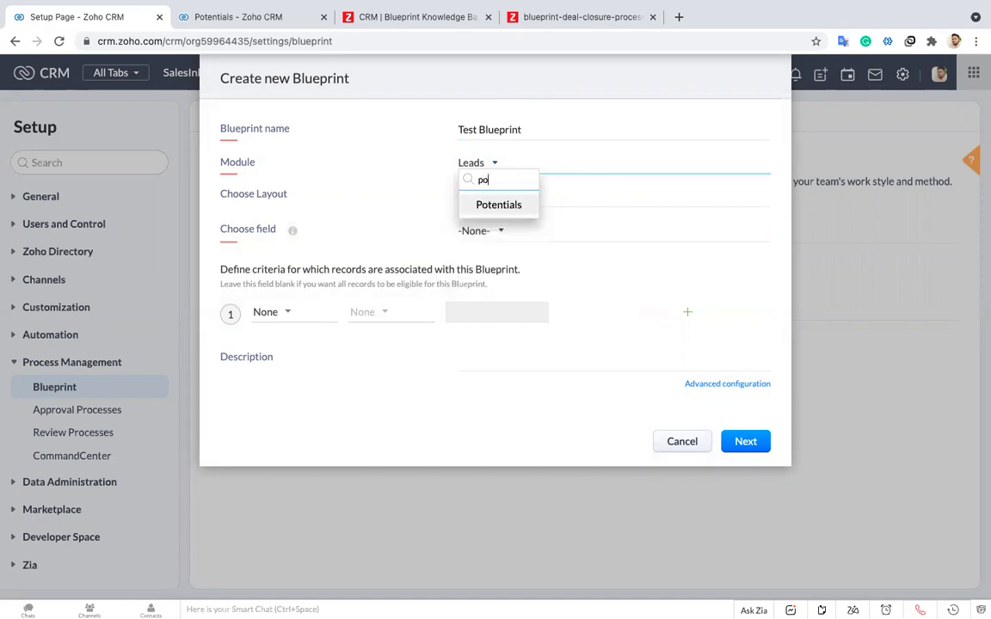
click(508, 205)
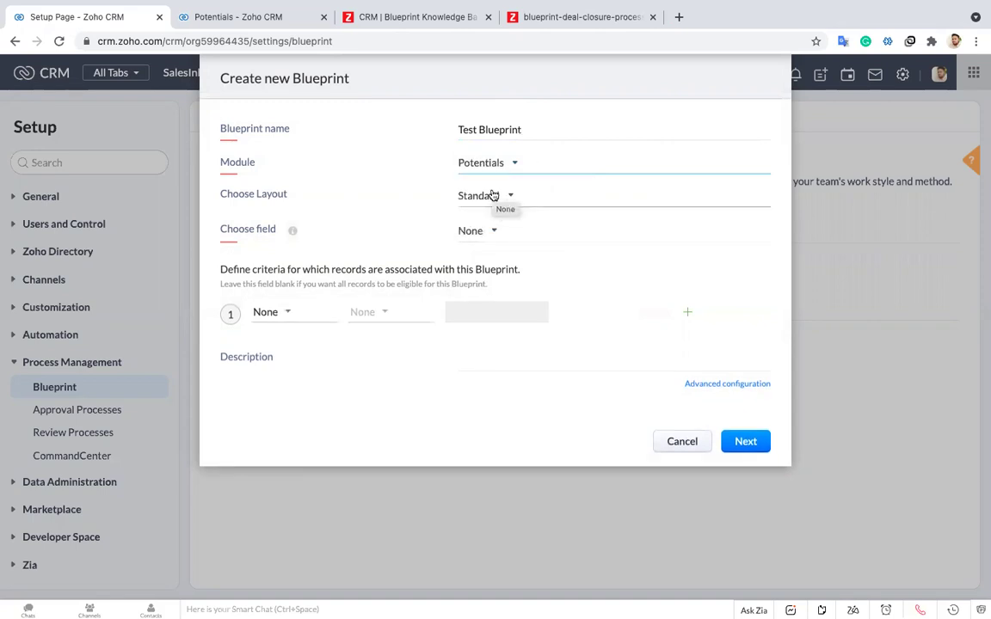
click(493, 196)
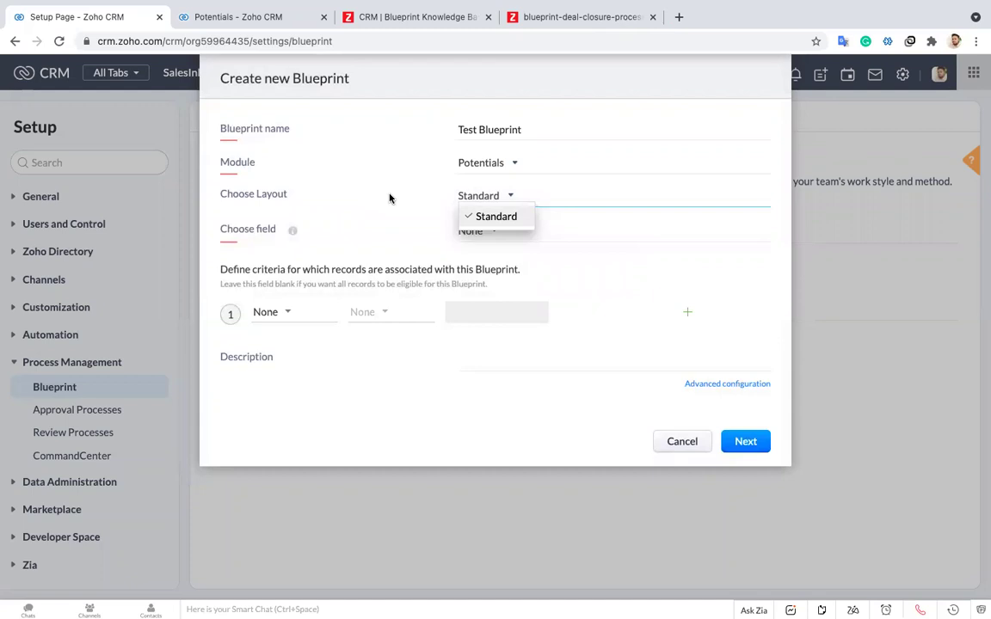
click(501, 218)
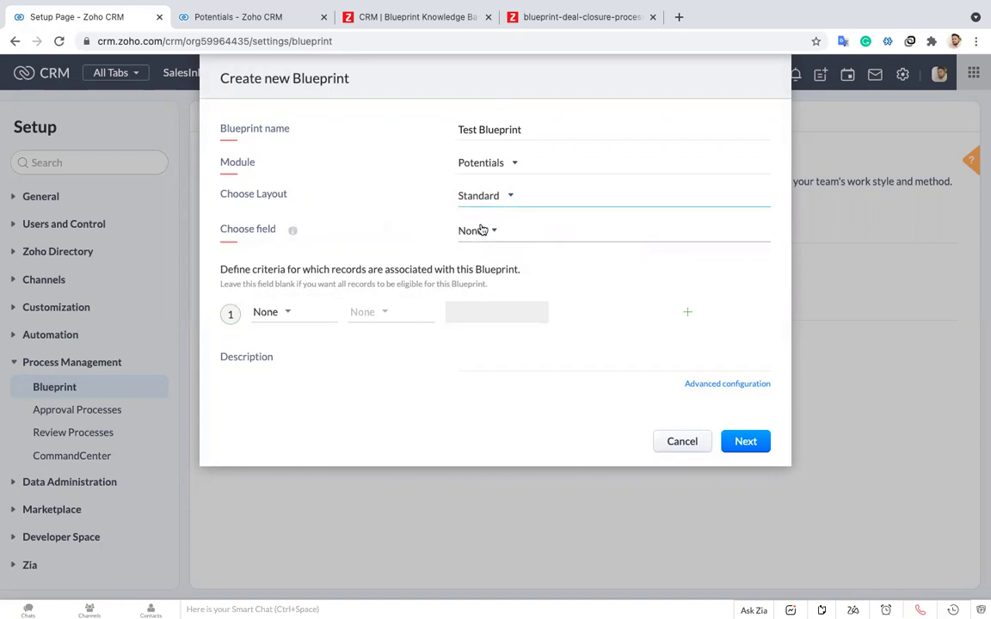
- Choose Stage as the blueprint field, leave entry criteria at None, and continue to the designer
click(482, 230)
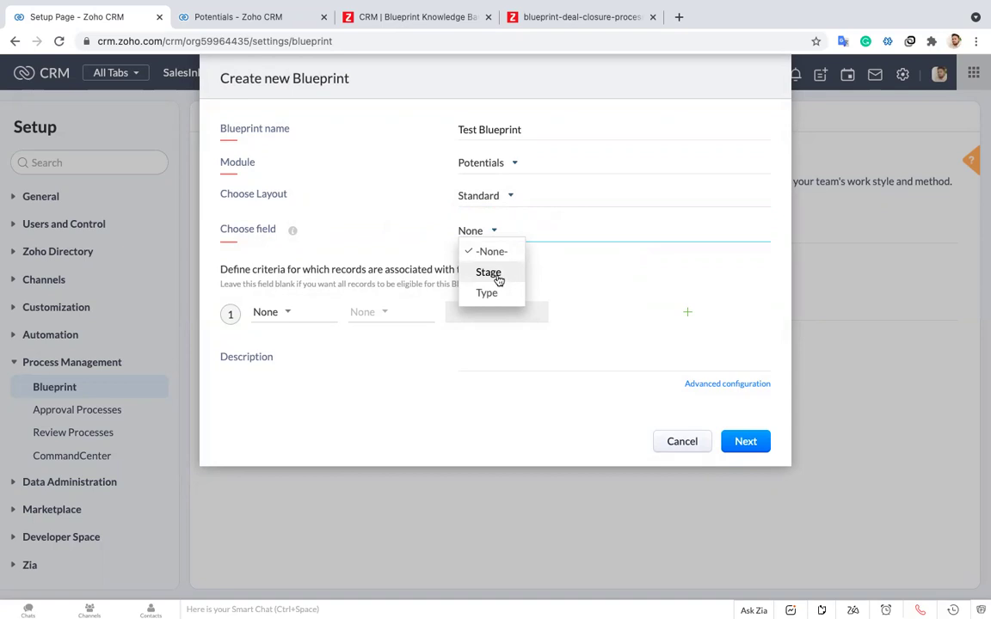
click(489, 274)
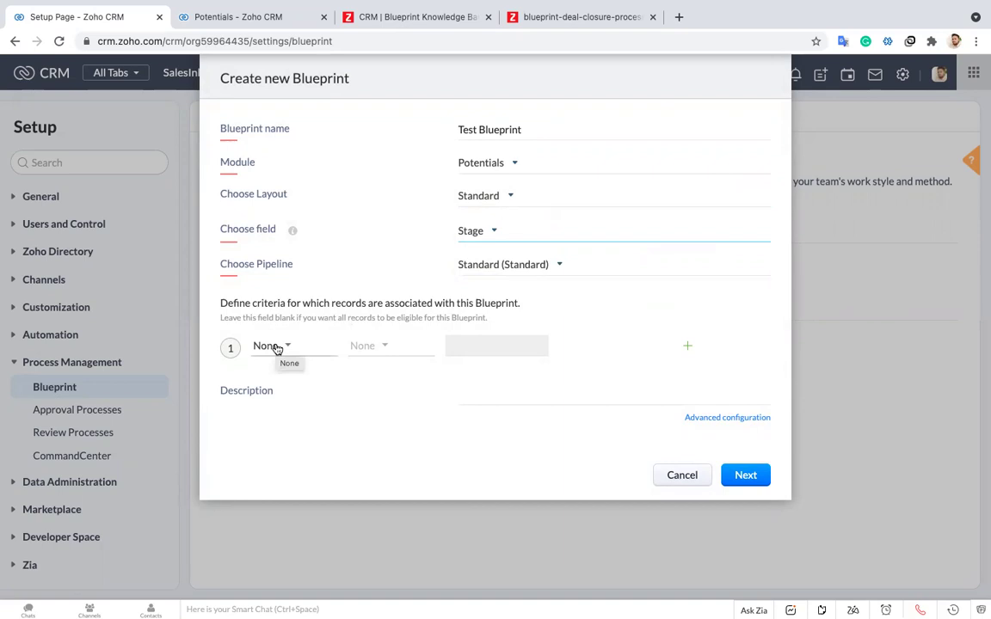
click(275, 347)
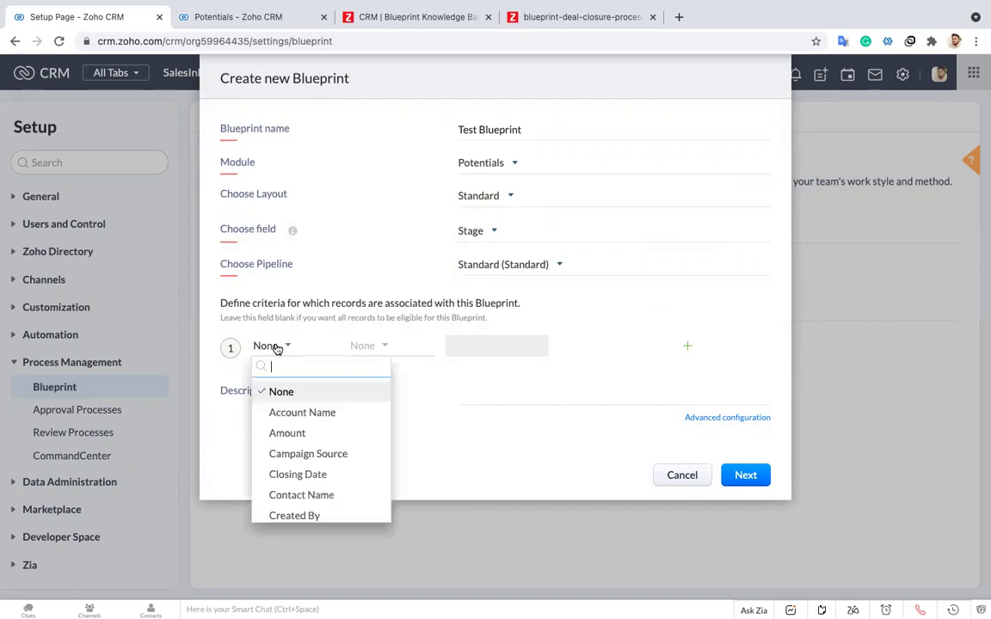
click(448, 315)
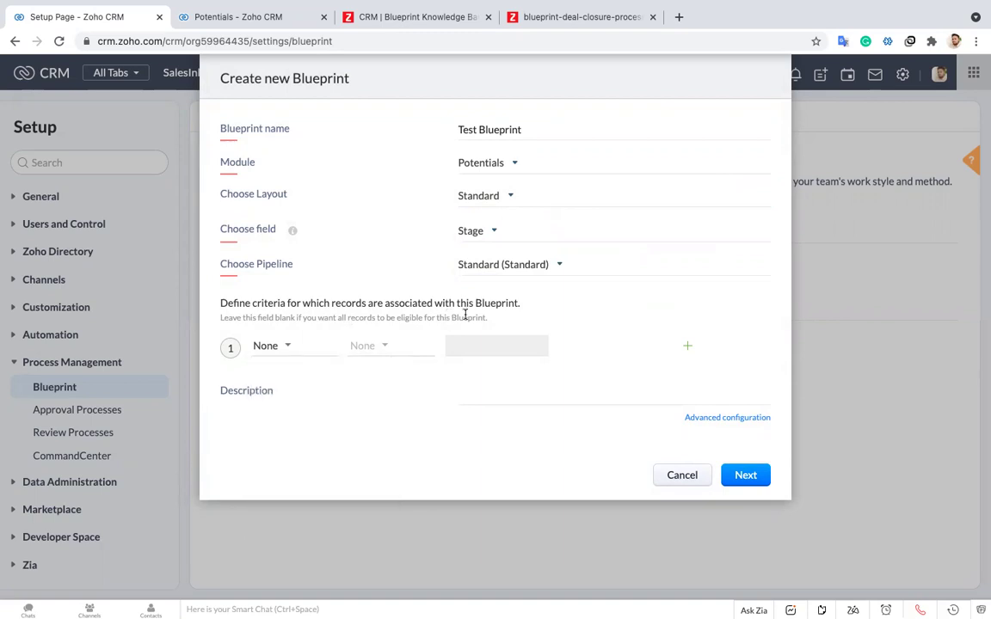
click(747, 474)
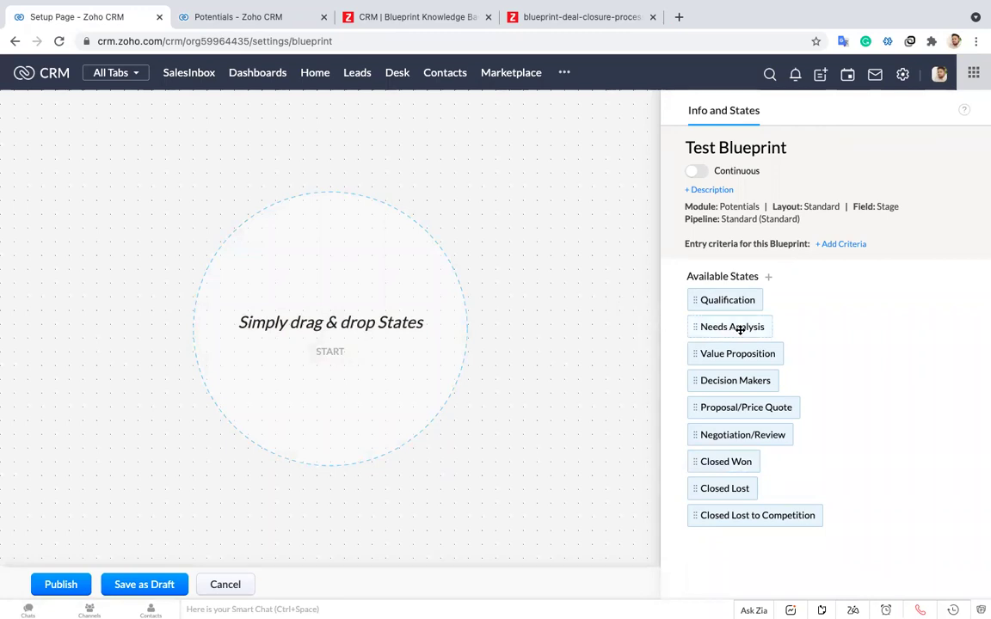
- Drag Qualification onto the canvas as the start state and go back to the Potentials tab
drag(739, 305, 339, 220)
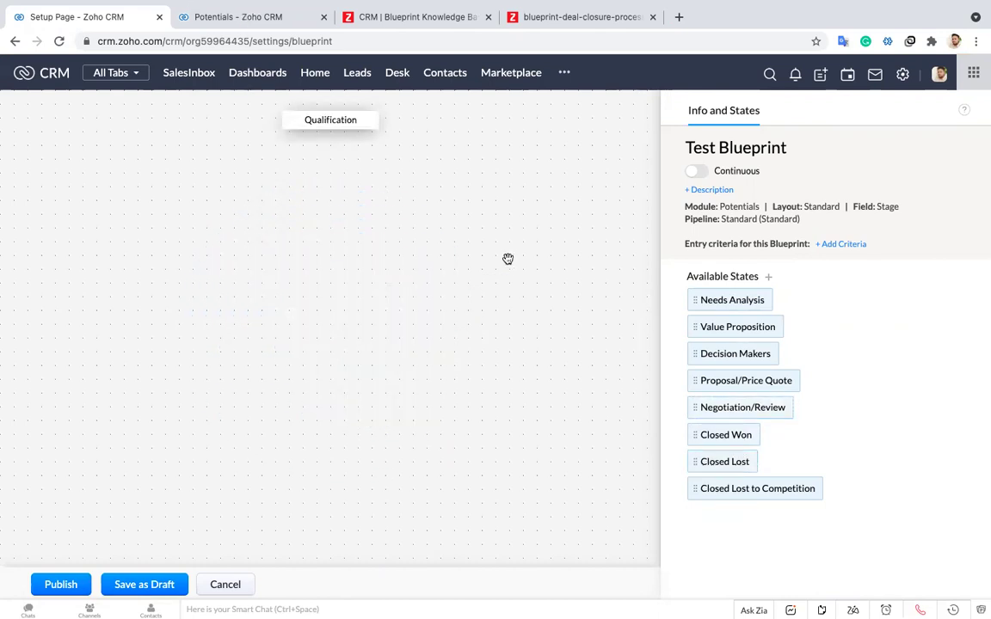
click(225, 16)
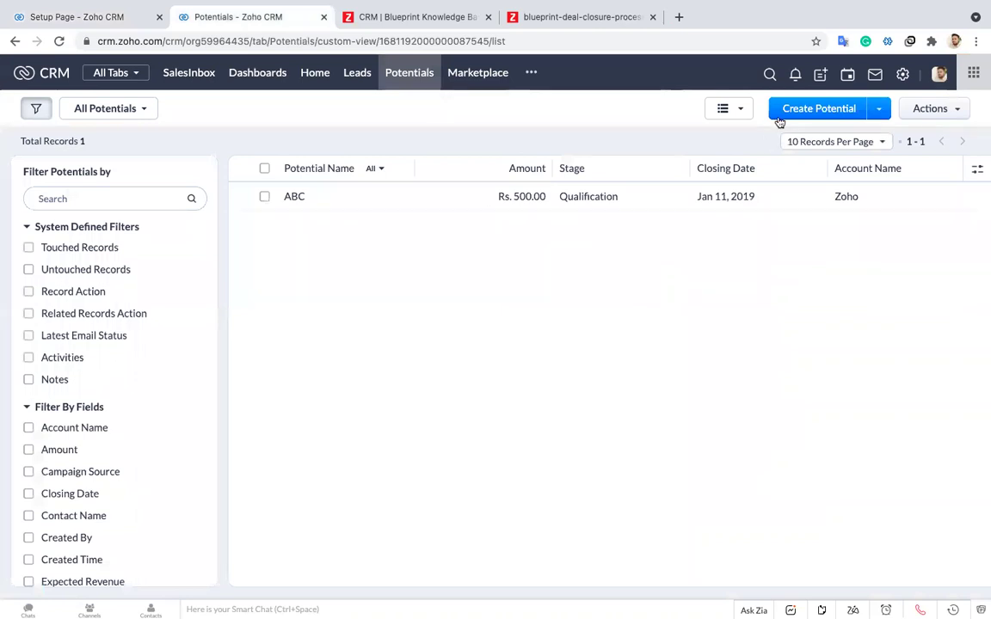
- Start a new Potential and review the values in its Stage dropdown
click(807, 111)
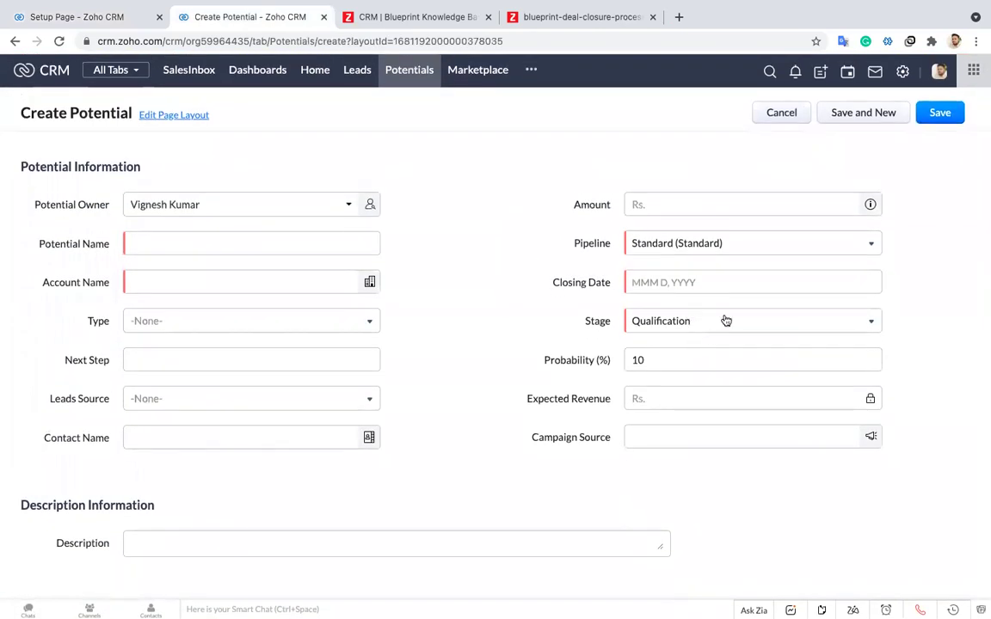
click(731, 319)
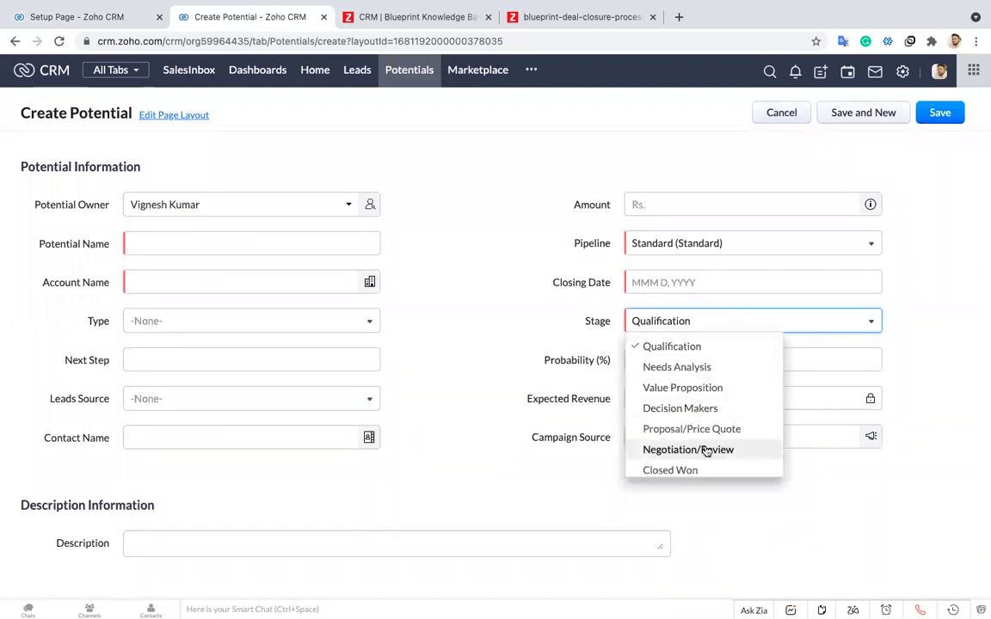
scroll(703, 449, down, 1)
scroll(706, 452, up, 1)
- Back in the blueprint editor, add Needs Analysis to the canvas below Qualification
click(61, 17)
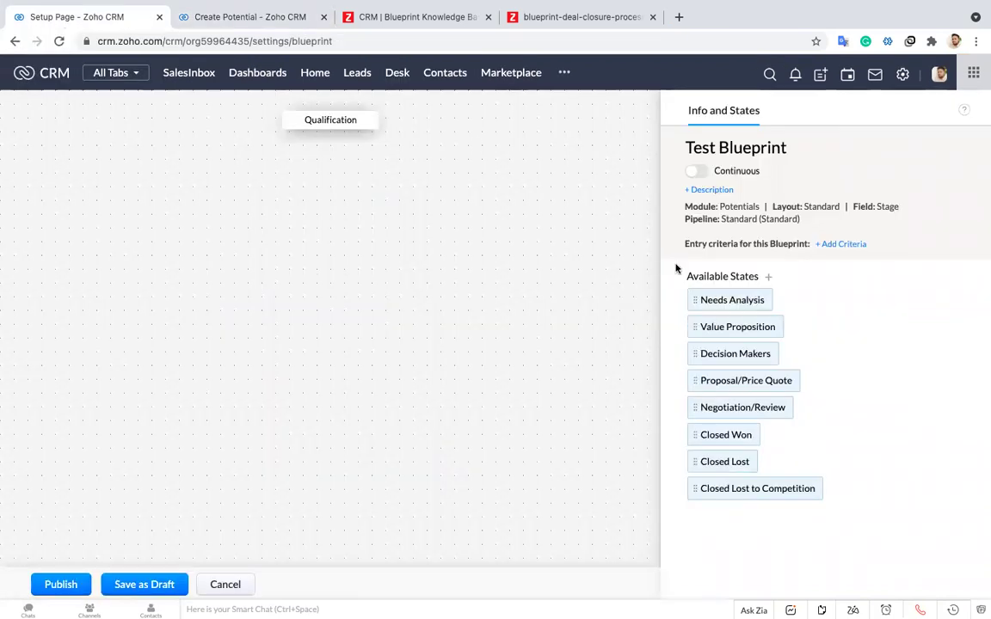
drag(741, 300, 358, 201)
click(254, 21)
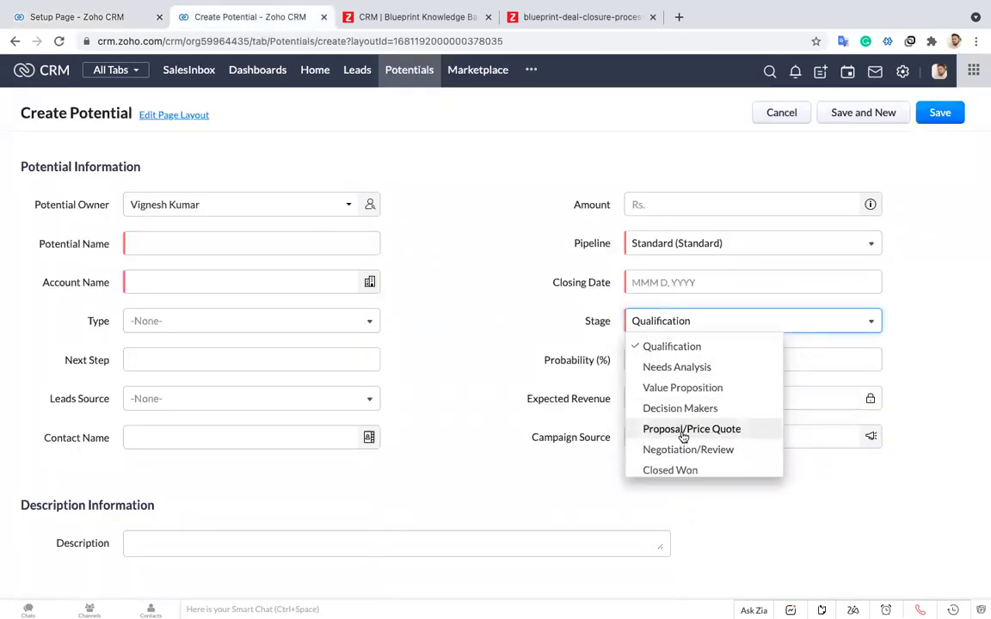
scroll(684, 437, down, 2)
scroll(683, 435, up, 2)
- Stack Value Proposition, Decision Makers, Proposal/Price Quote and Negotiation/Review down the canvas
click(85, 16)
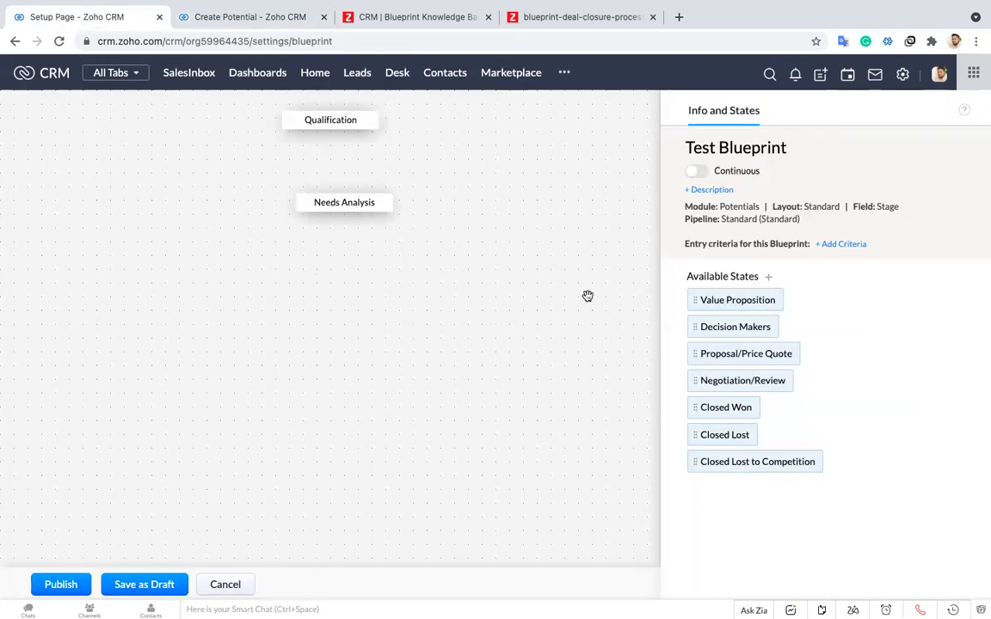
drag(739, 297, 336, 272)
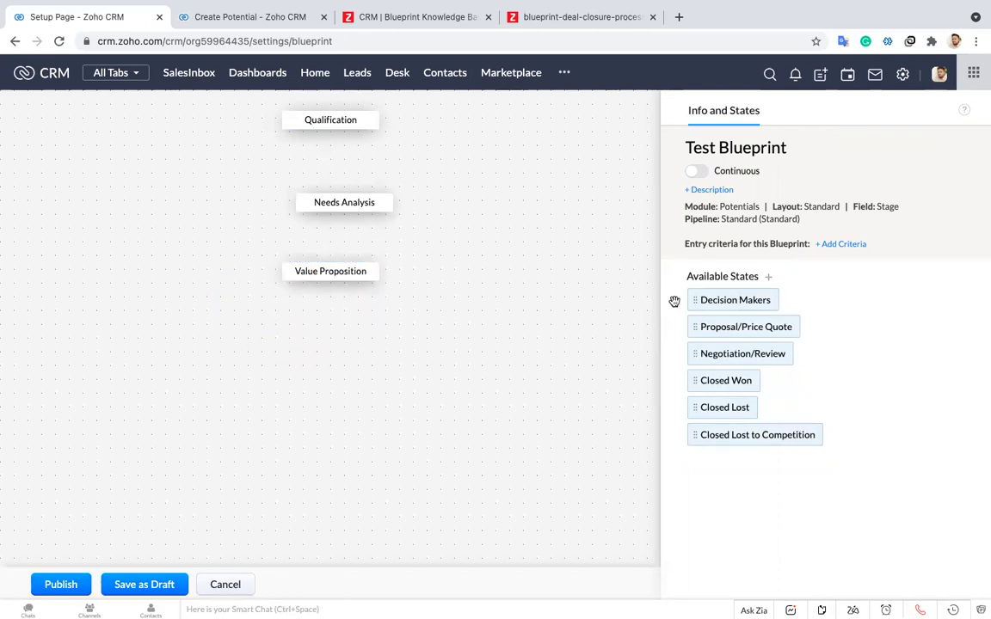
drag(747, 297, 336, 353)
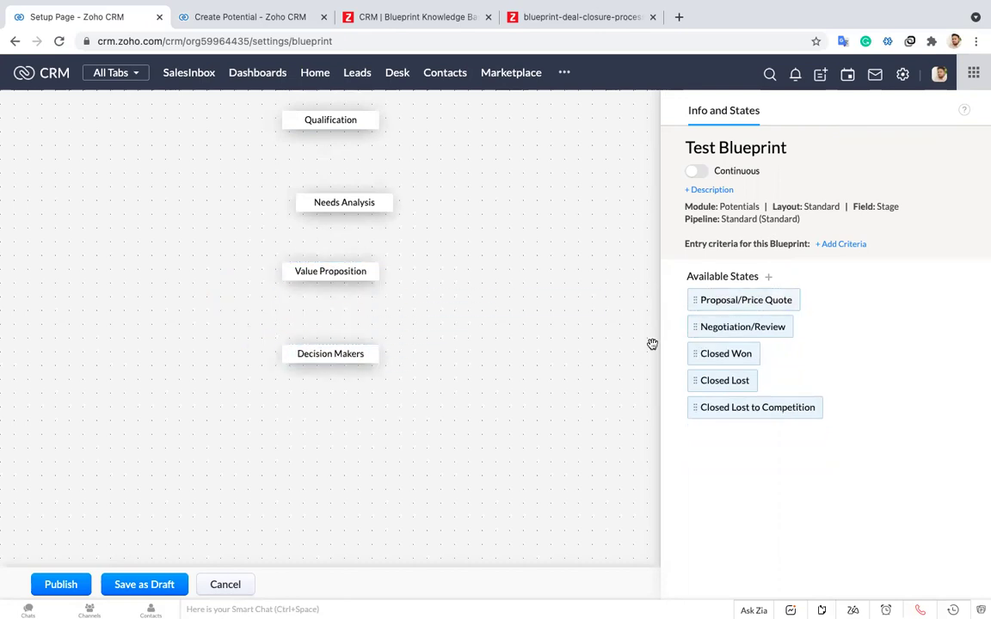
drag(719, 303, 336, 403)
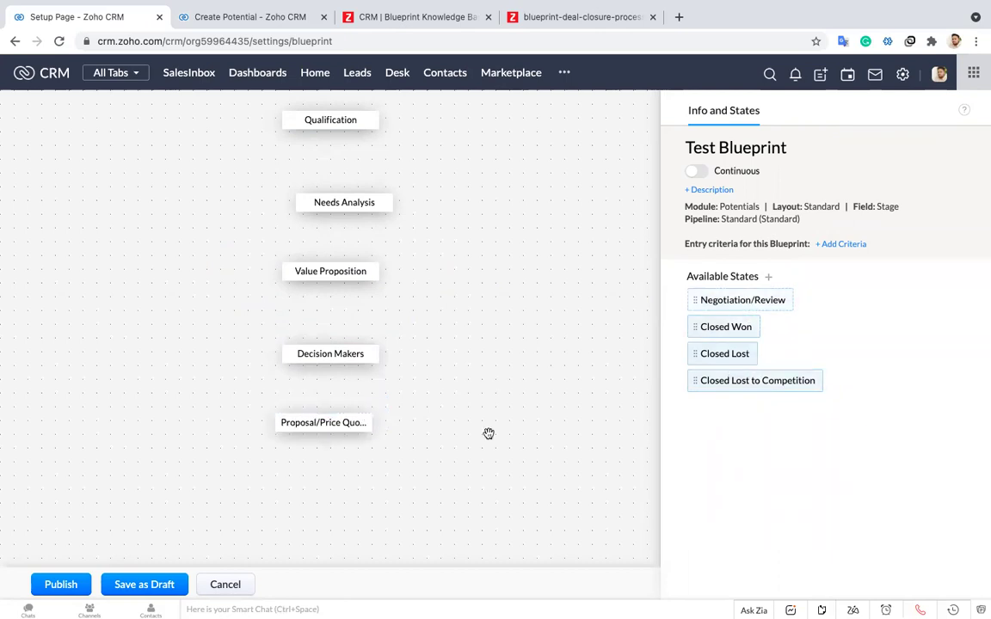
drag(489, 434, 332, 491)
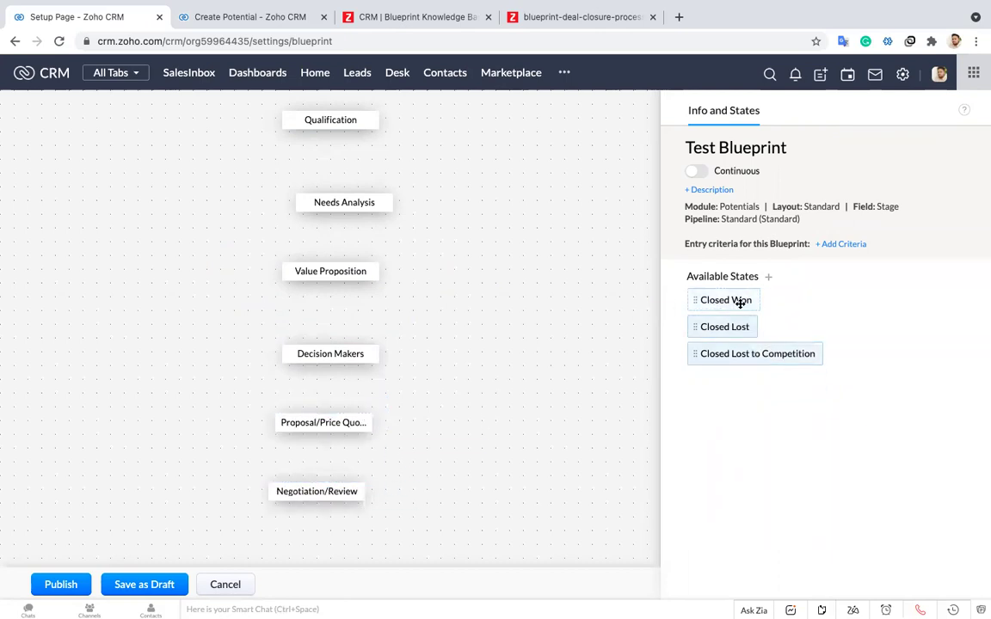
- Add Closed Won, Closed Lost and Closed Lost to Competition, moving Closed Won beside Negotiation/Review
drag(740, 303, 359, 540)
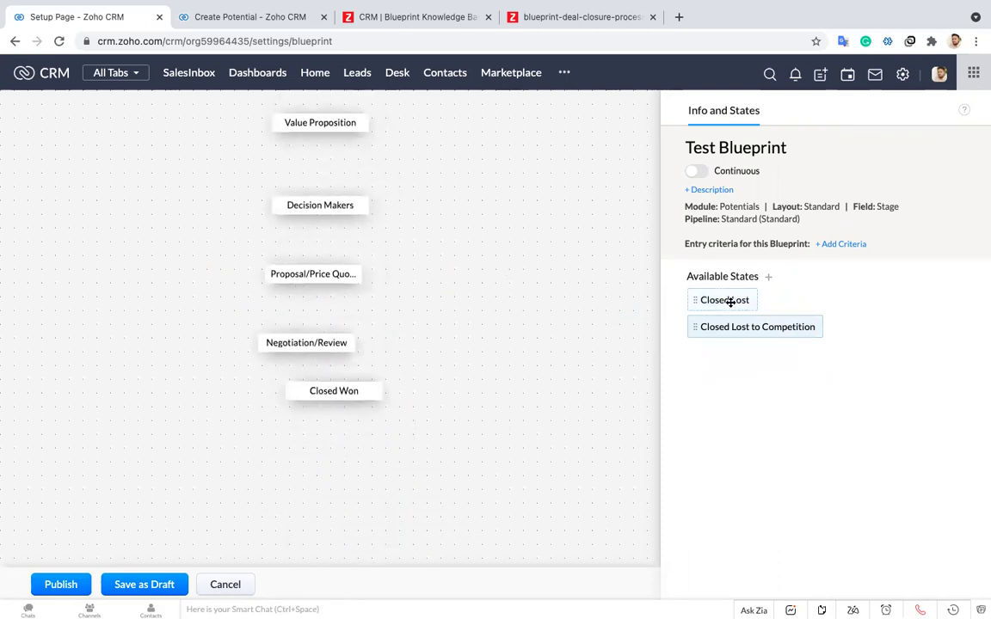
drag(730, 302, 327, 464)
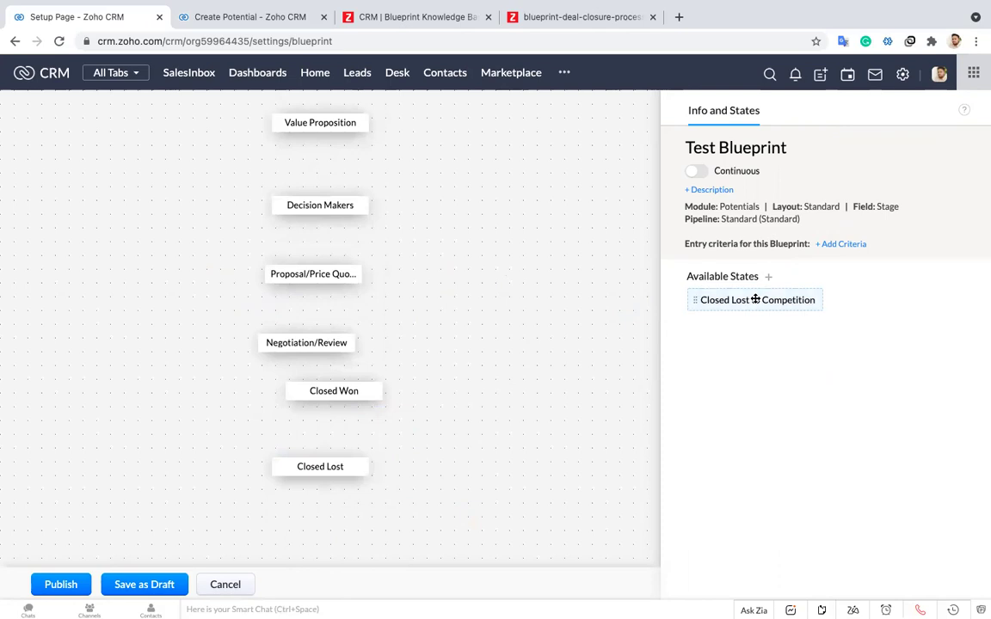
drag(756, 299, 491, 462)
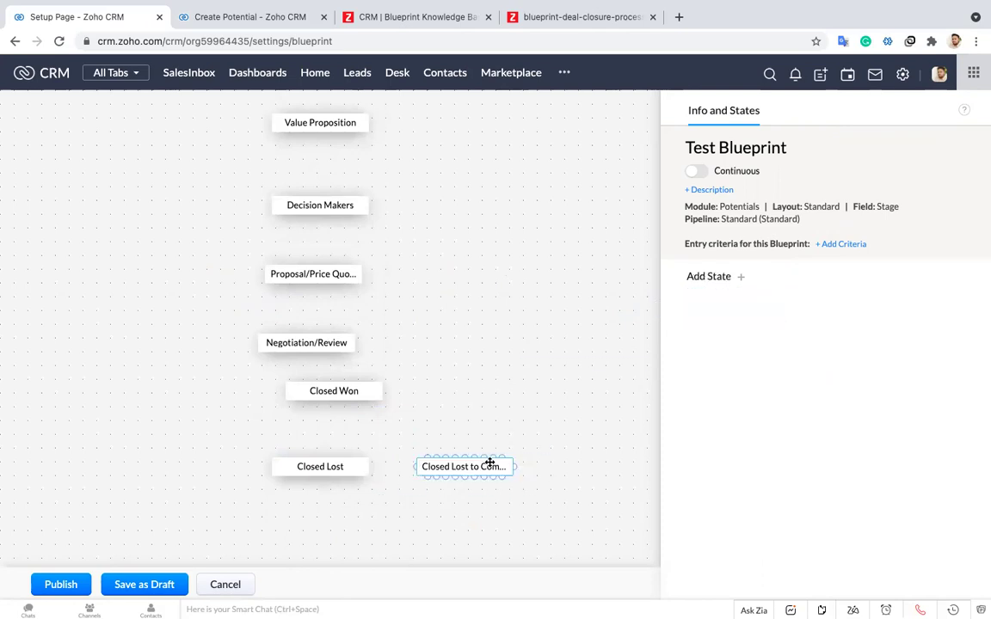
click(348, 391)
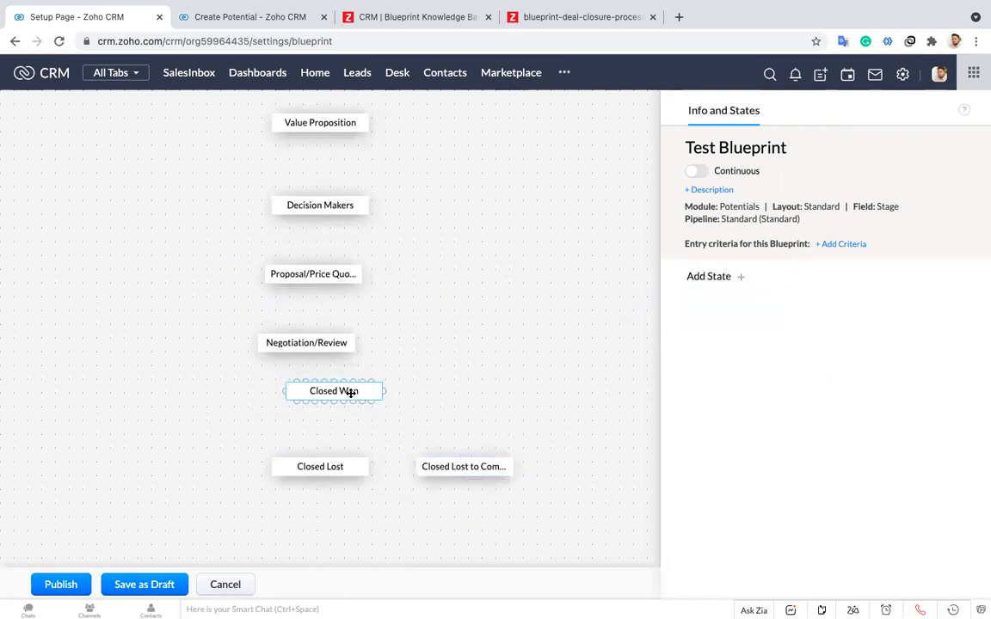
drag(432, 381, 480, 350)
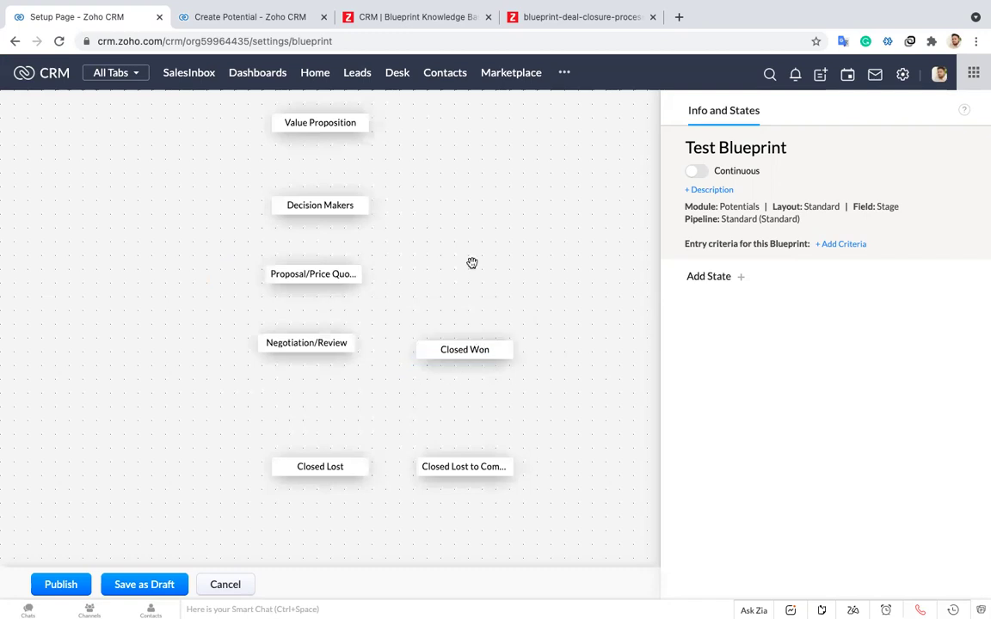
drag(471, 263, 446, 476)
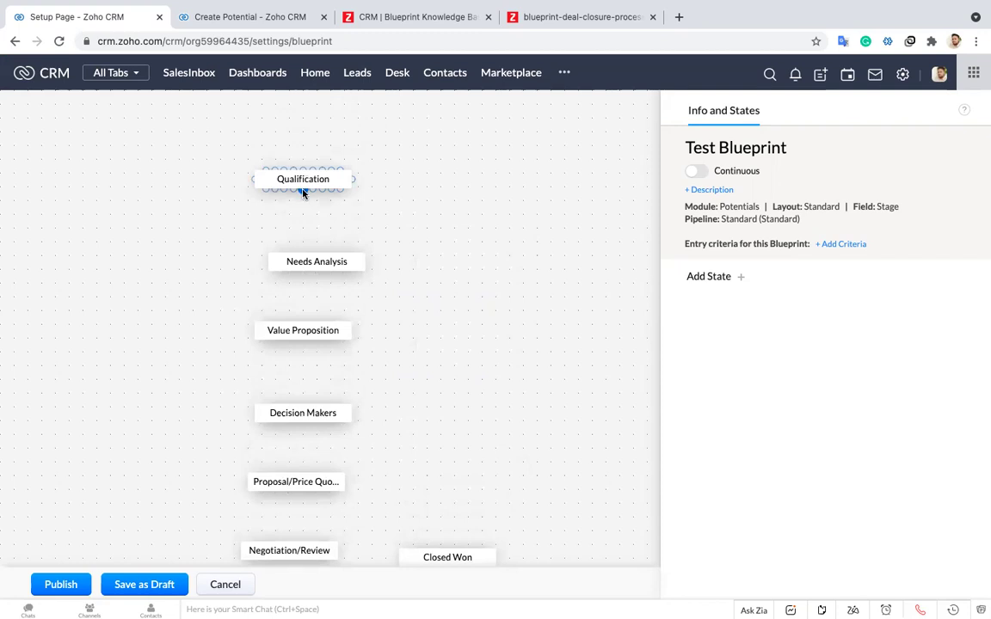
- Connect Qualification to Needs Analysis and save it as the Step 1 transition
drag(303, 191, 301, 255)
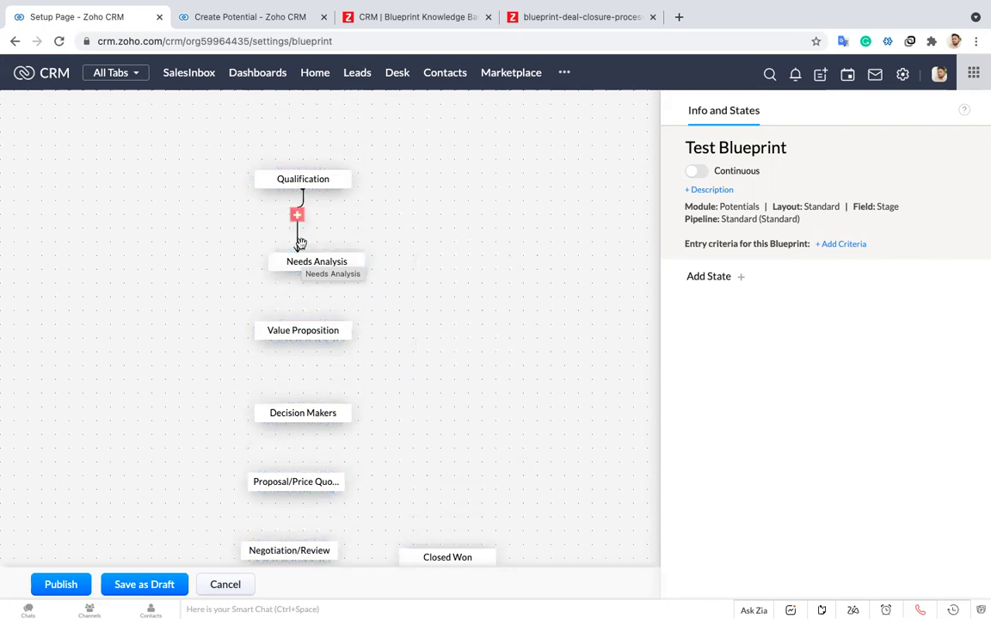
click(298, 215)
text(N)
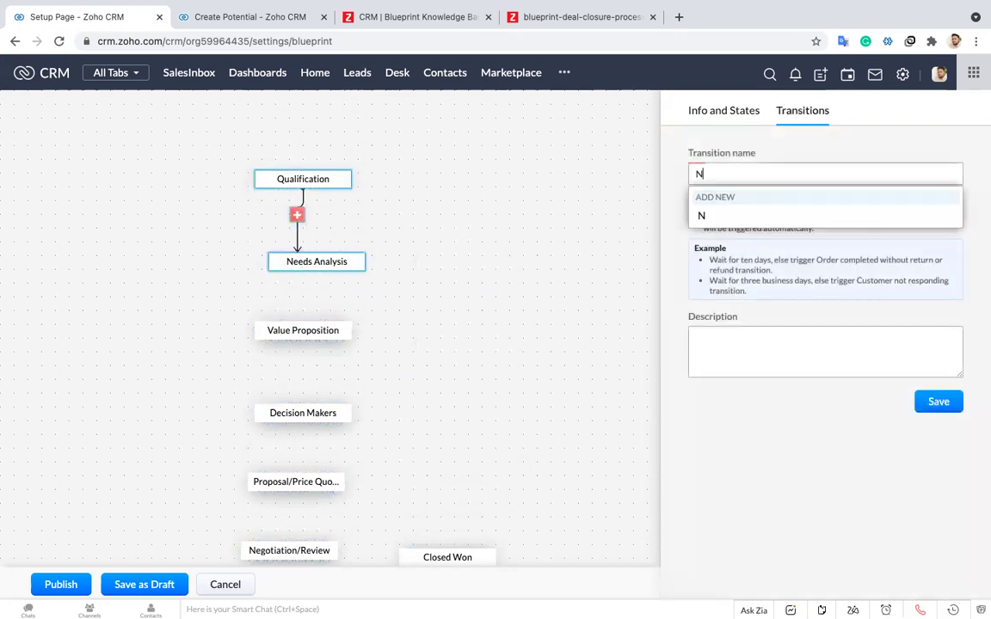
text(eed Analysis)
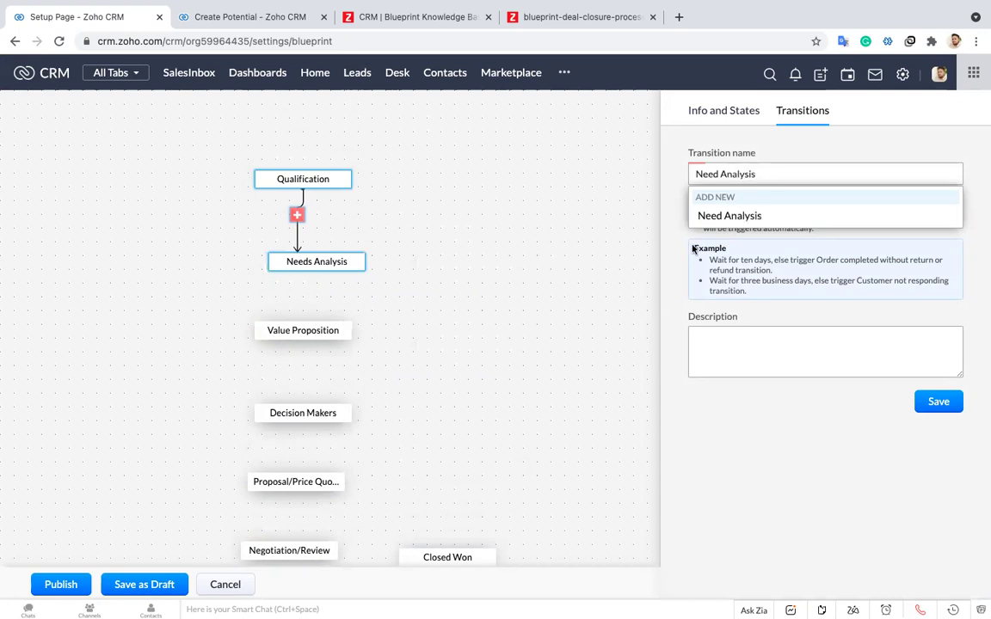
triple_click(750, 181)
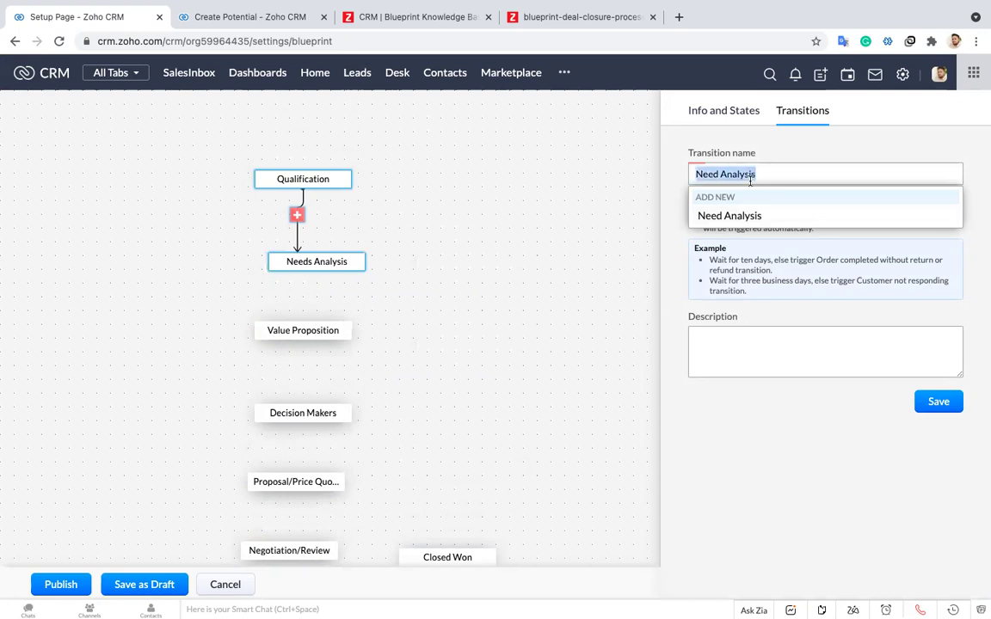
text(St)
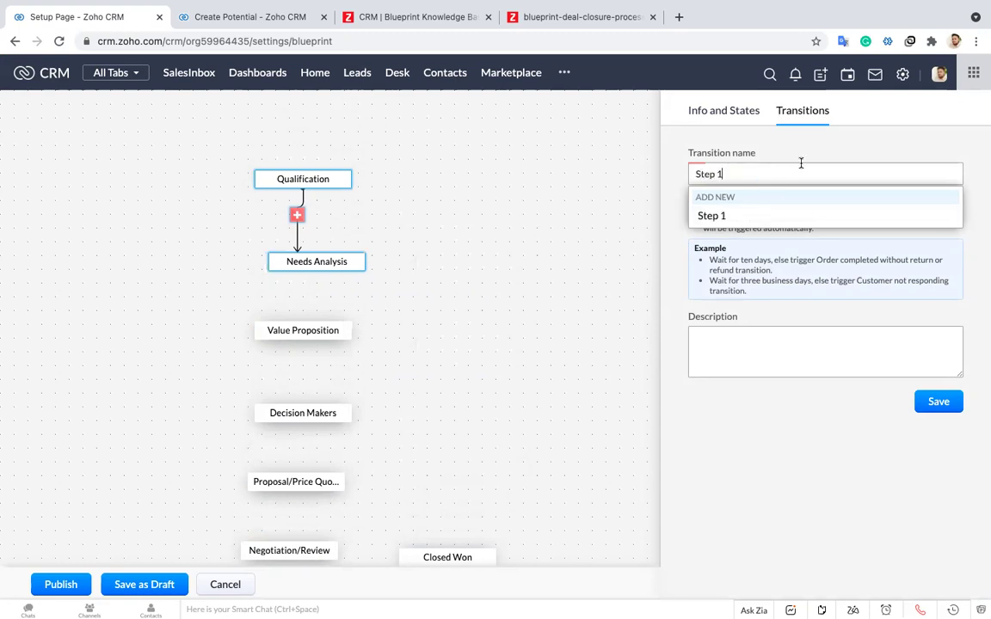
text(ep 1)
click(790, 216)
click(938, 401)
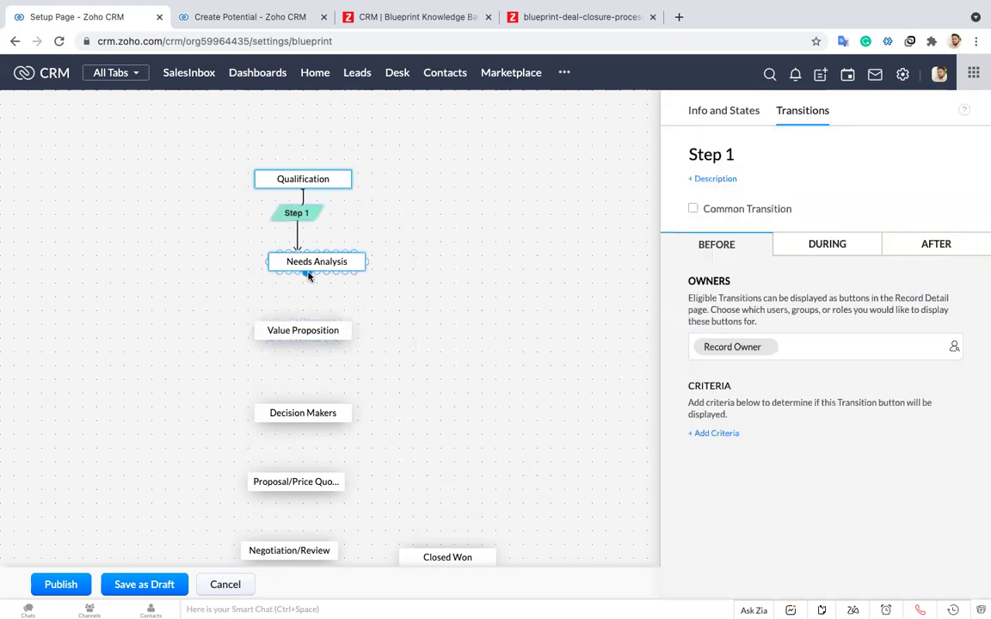
- Connect Needs Analysis to Value Proposition and save it as the Step 2 transition
drag(307, 271, 303, 321)
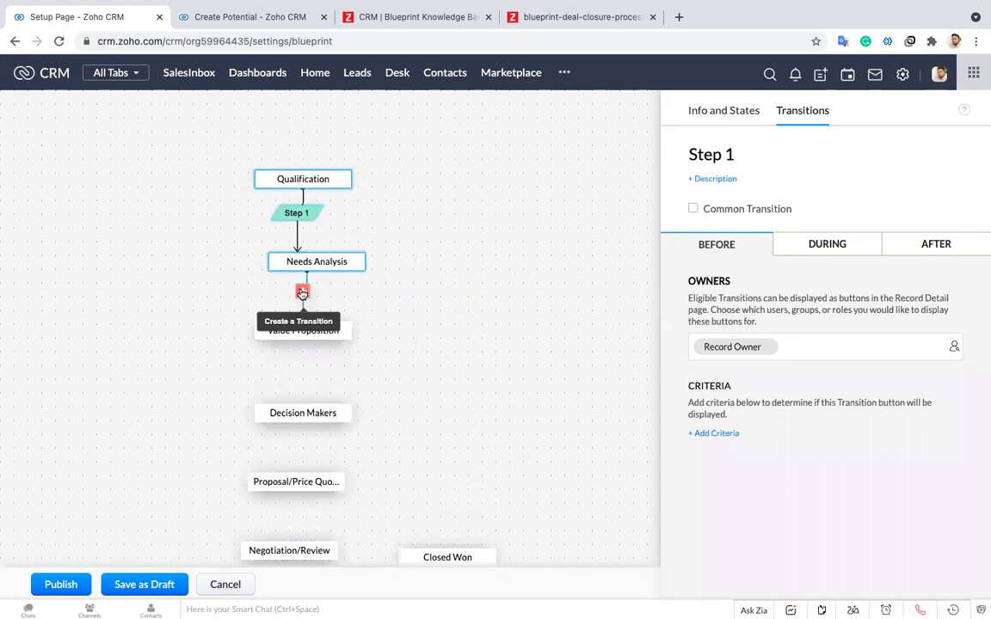
click(302, 292)
text(Step)
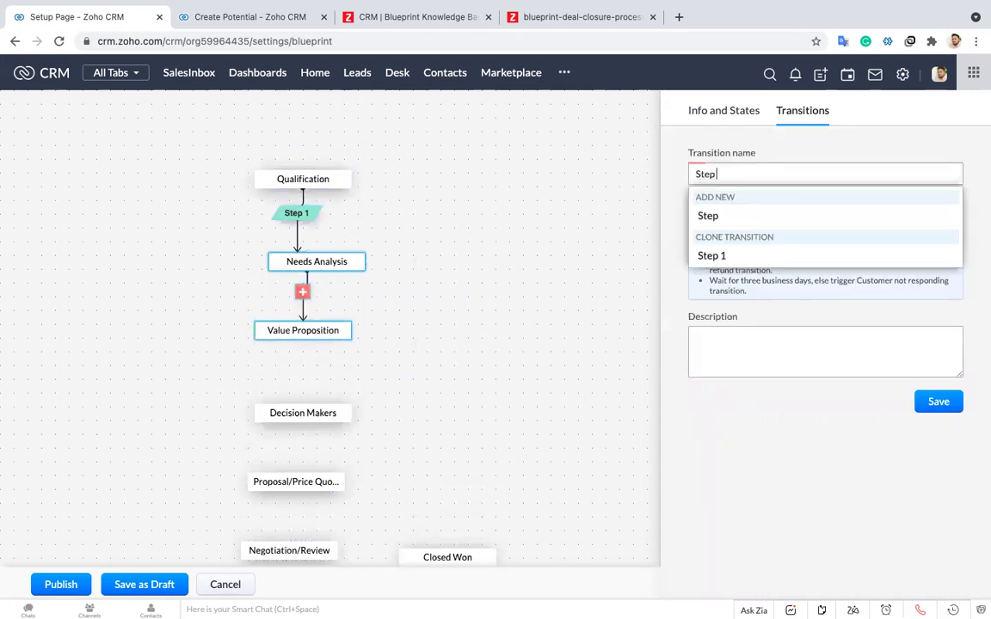
text( 2)
click(776, 220)
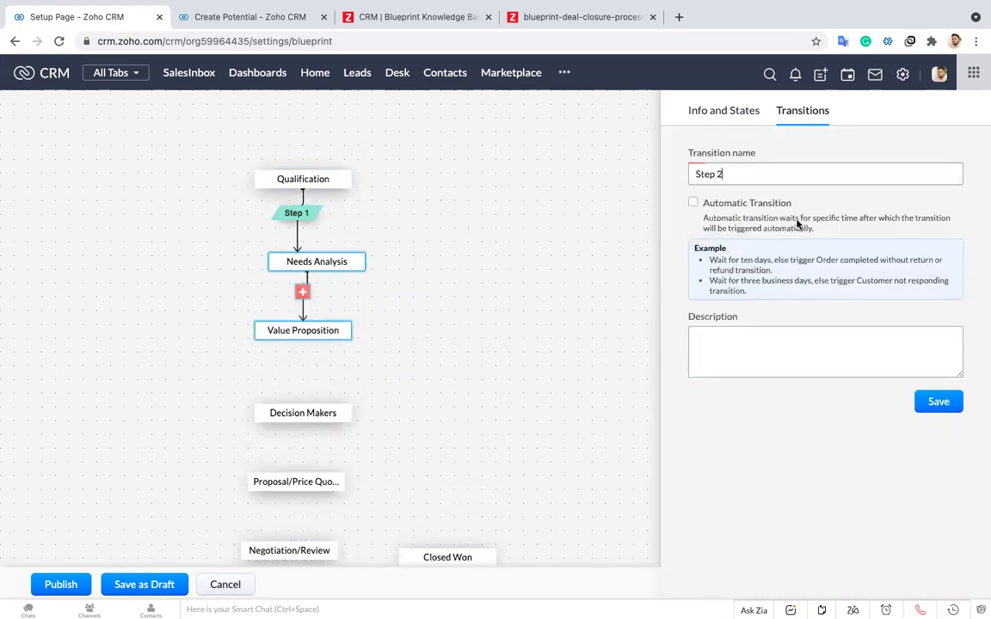
click(945, 409)
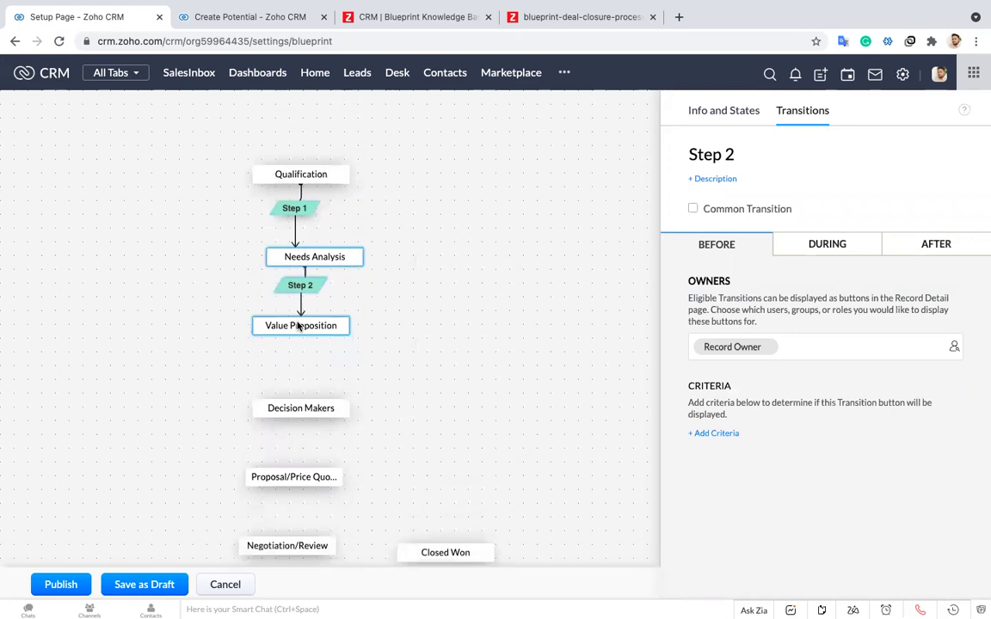
- Connect Value Proposition to Decision Makers with a transition named Step 3
click(295, 338)
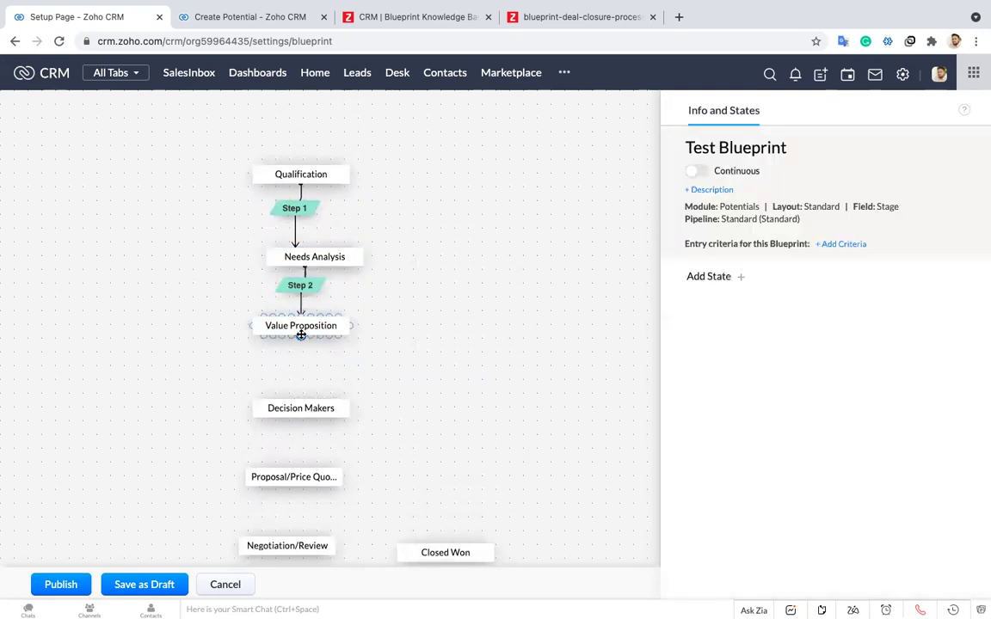
mouse_move(300, 338)
drag(300, 341, 297, 404)
click(301, 363)
text(Step 3)
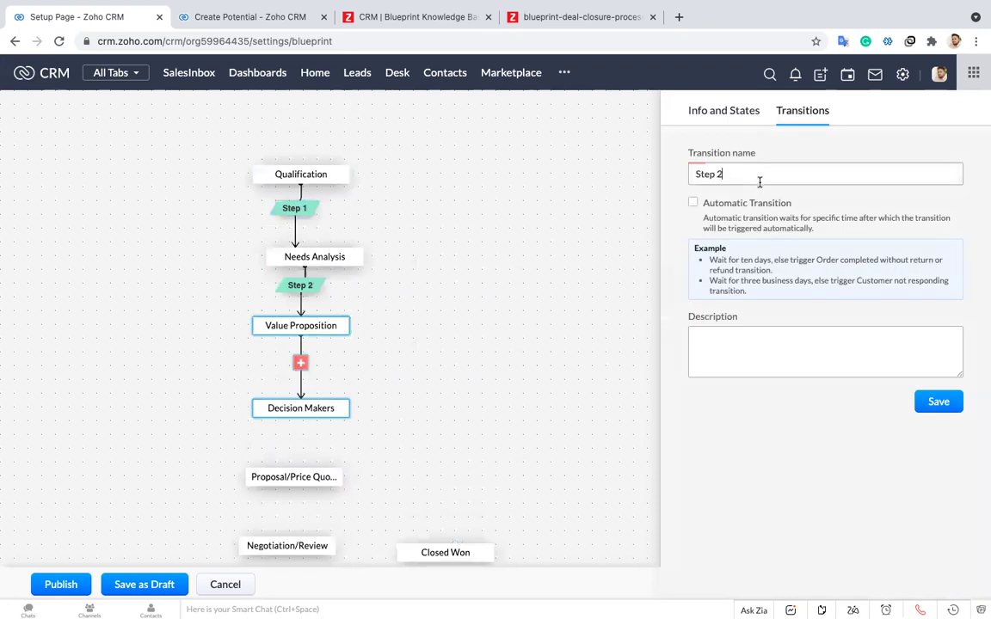
click(775, 215)
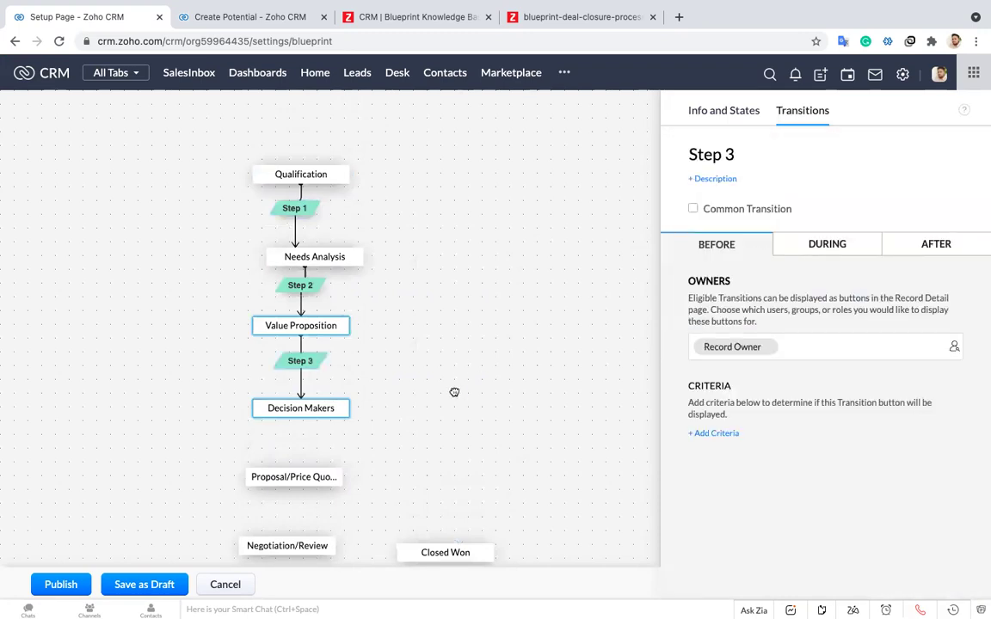
- Connect Decision Makers to Proposal/Price Quote and save it as the Step 4 transition
drag(453, 392, 450, 277)
click(450, 277)
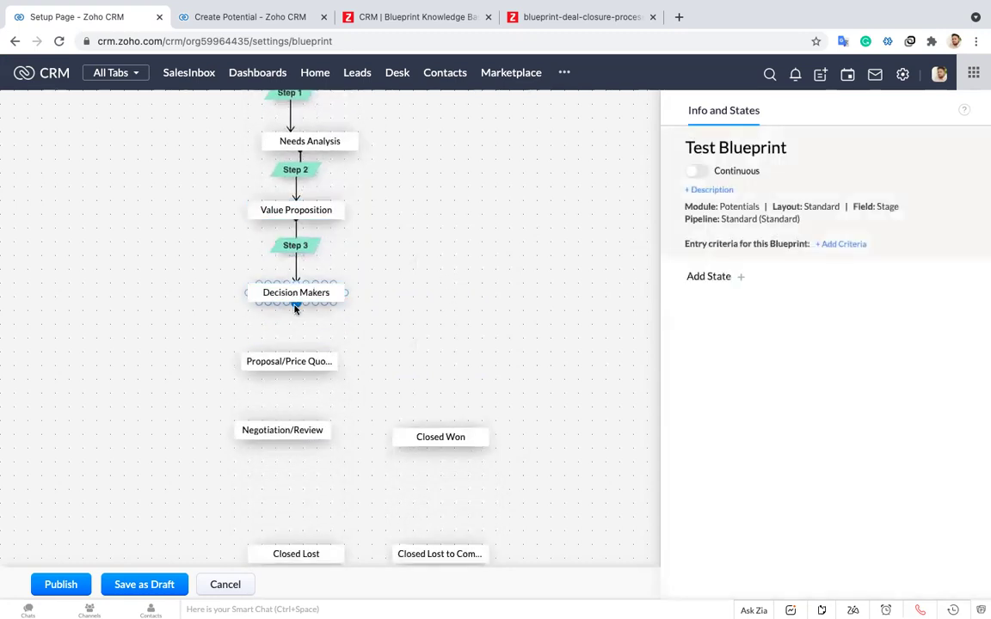
drag(295, 308, 291, 353)
click(291, 331)
click(774, 172)
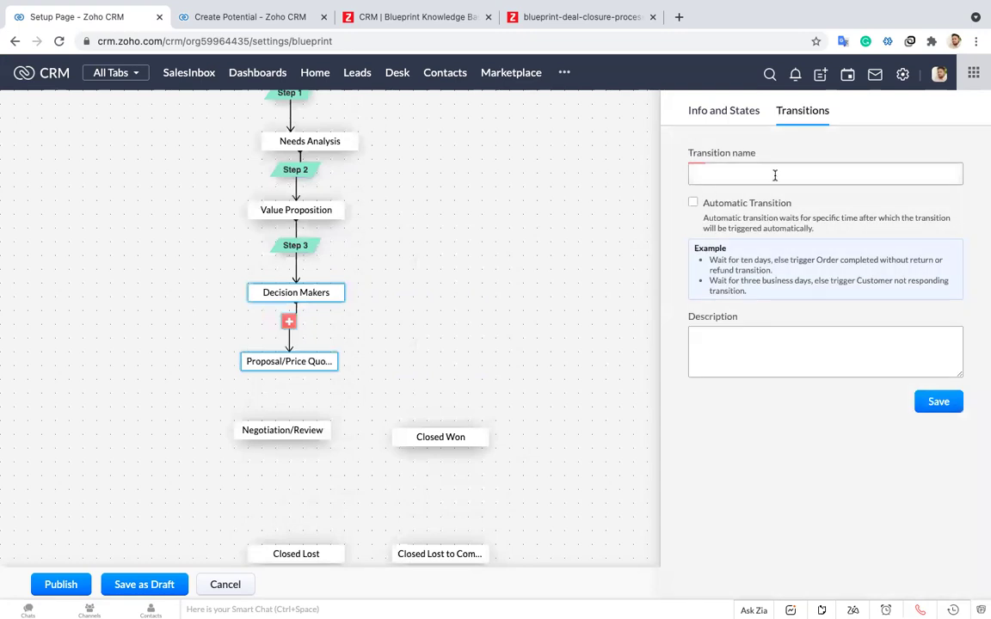
text(Step 4)
click(940, 403)
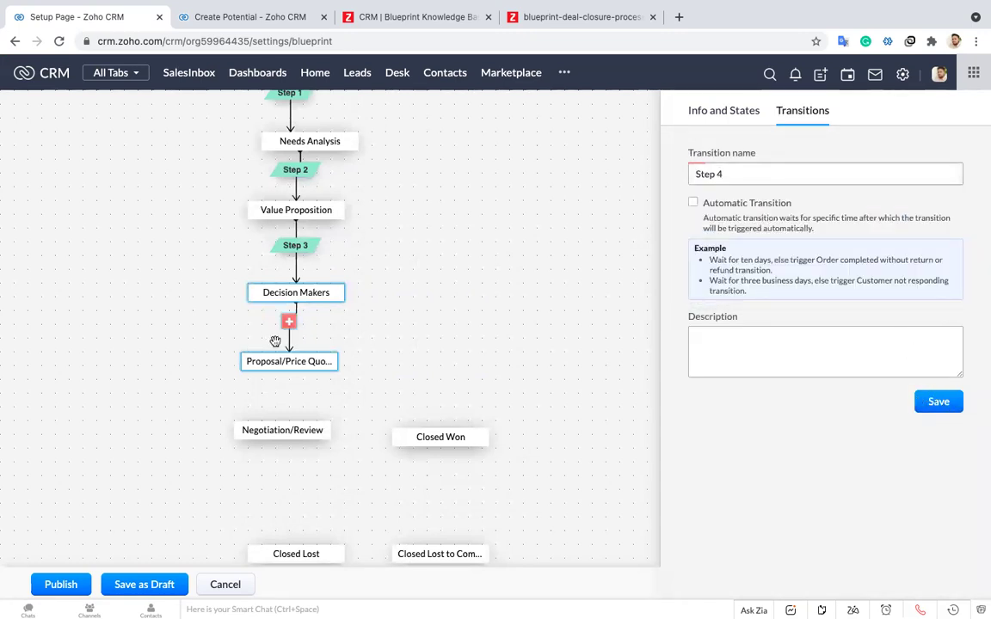
- Add a Step 6 transition from Proposal/Price Quote to Negotiation/Review, then link Negotiation/Review to Closed Won
drag(290, 365, 287, 428)
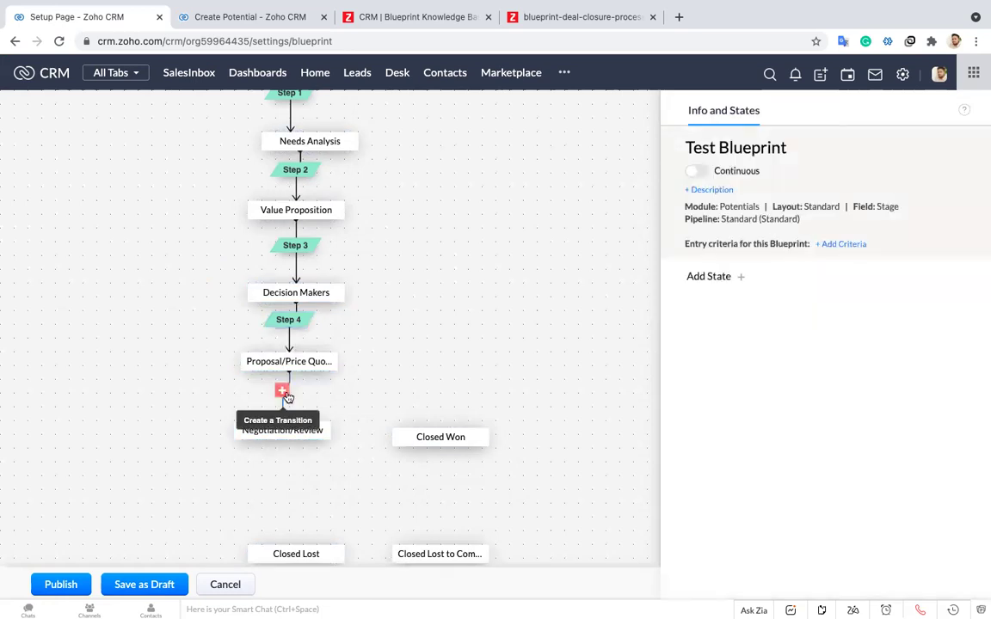
click(283, 392)
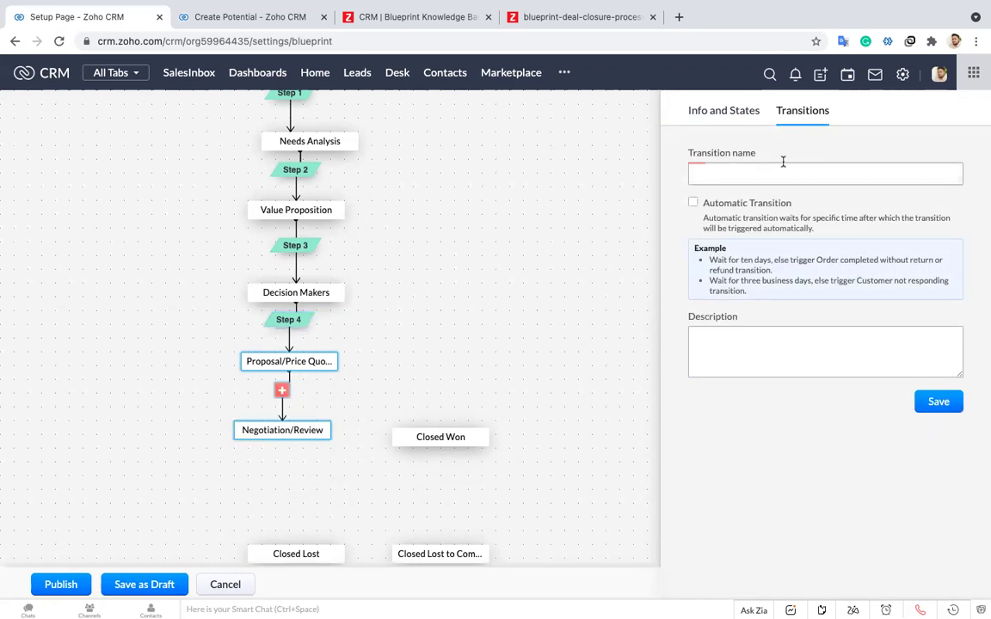
click(783, 173)
text(Step 2)
key(BackSpace)
text(6)
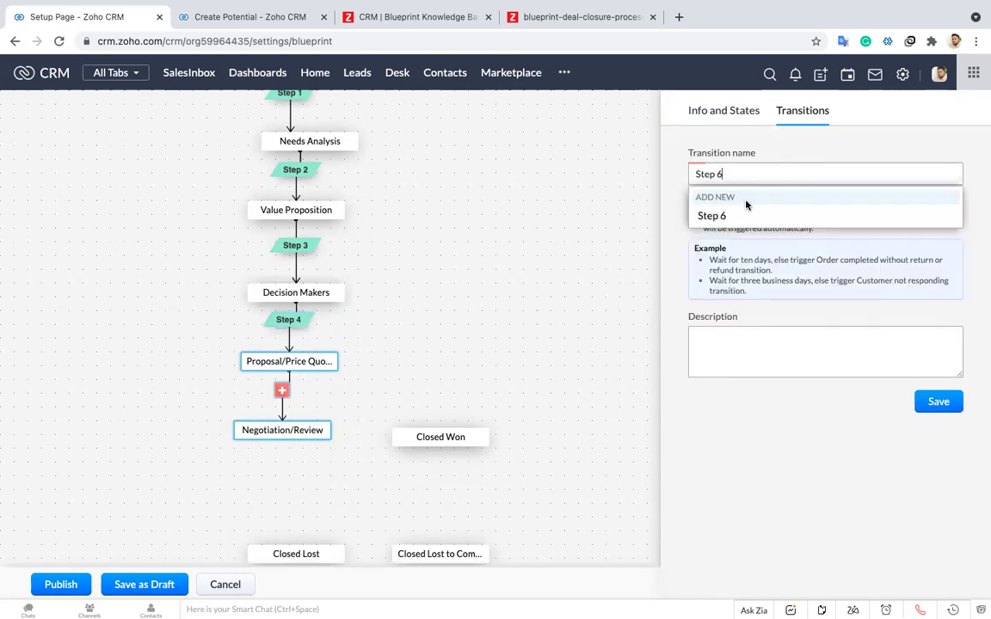
click(743, 215)
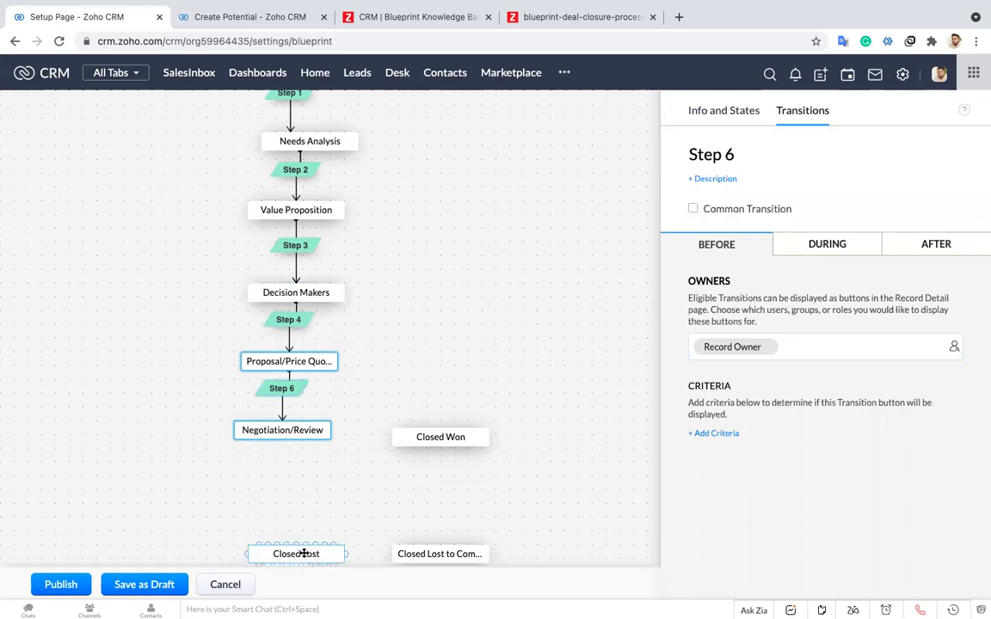
drag(307, 553, 283, 524)
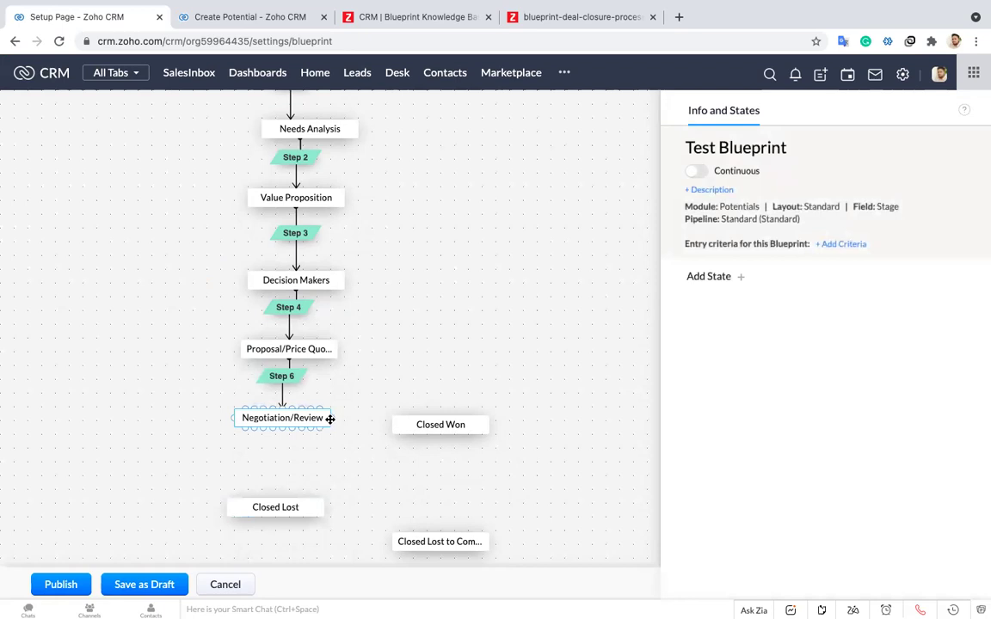
drag(332, 417, 433, 411)
- Save the Negotiation/Review–Closed Won link as Step 7, and move Closed Lost to Competition up-right
click(375, 406)
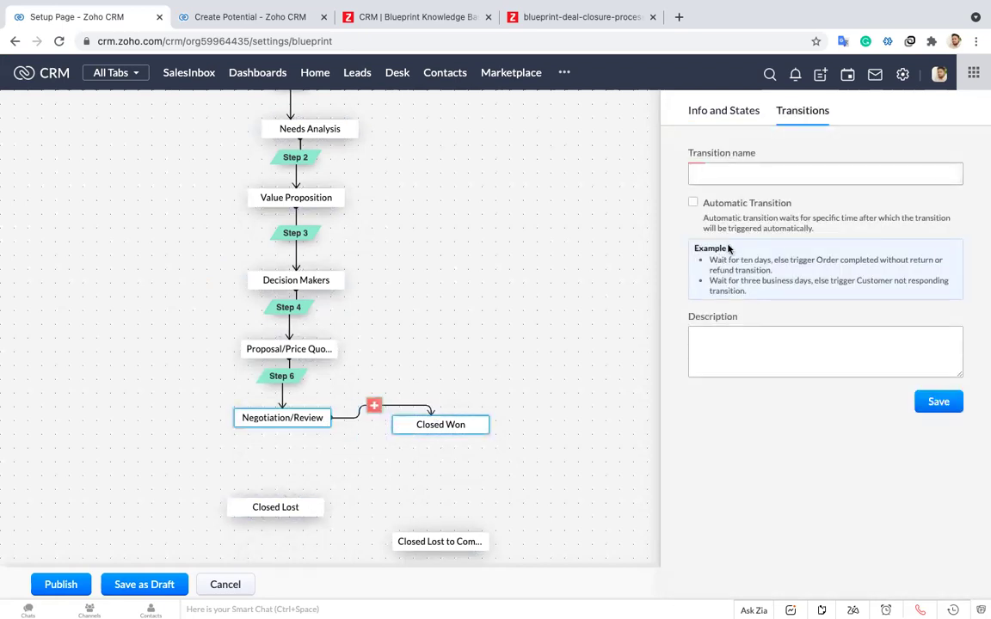
text(Step 7)
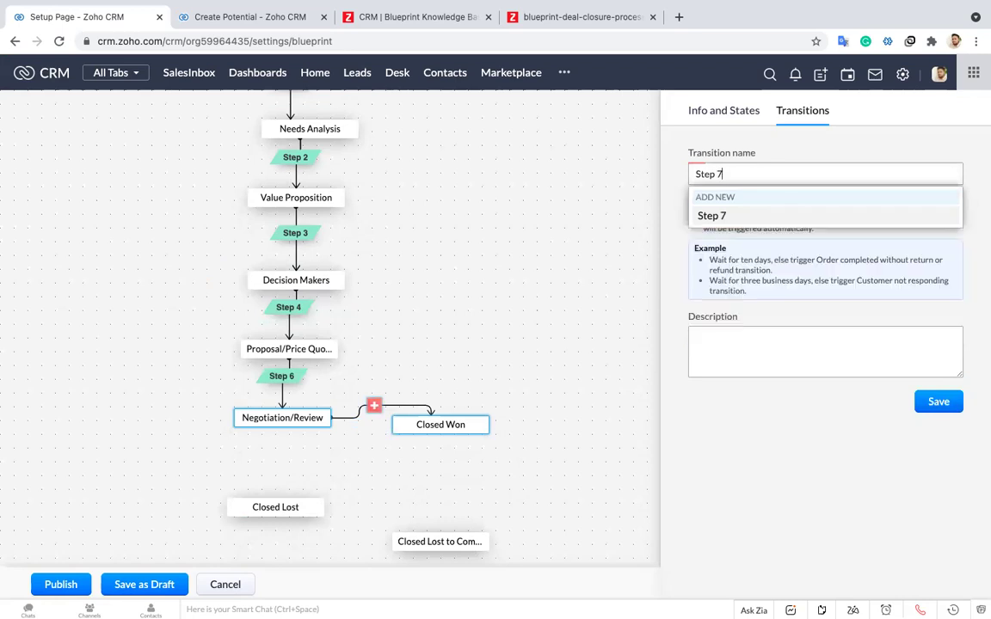
click(719, 215)
click(939, 402)
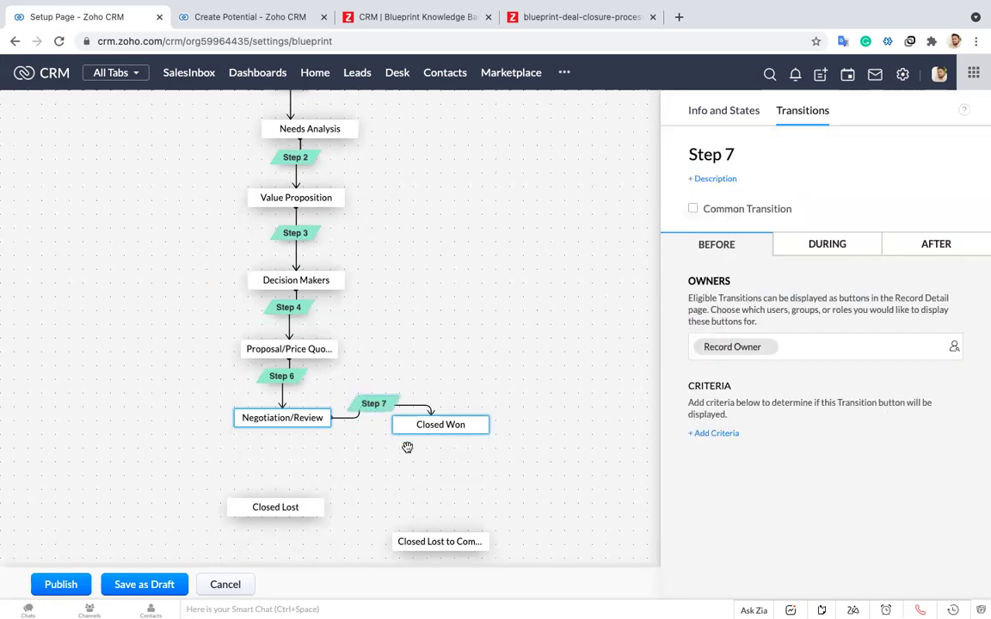
drag(411, 539, 466, 512)
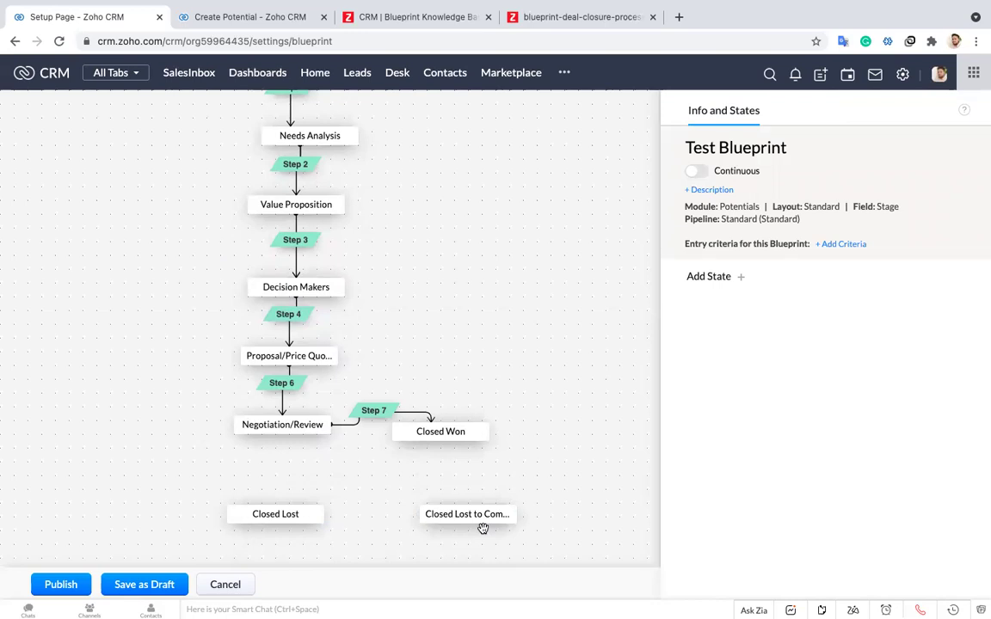
mouse_move(234, 426)
- Link Negotiation/Review to Closed Lost and save it as the Common Step transition
drag(273, 438, 275, 509)
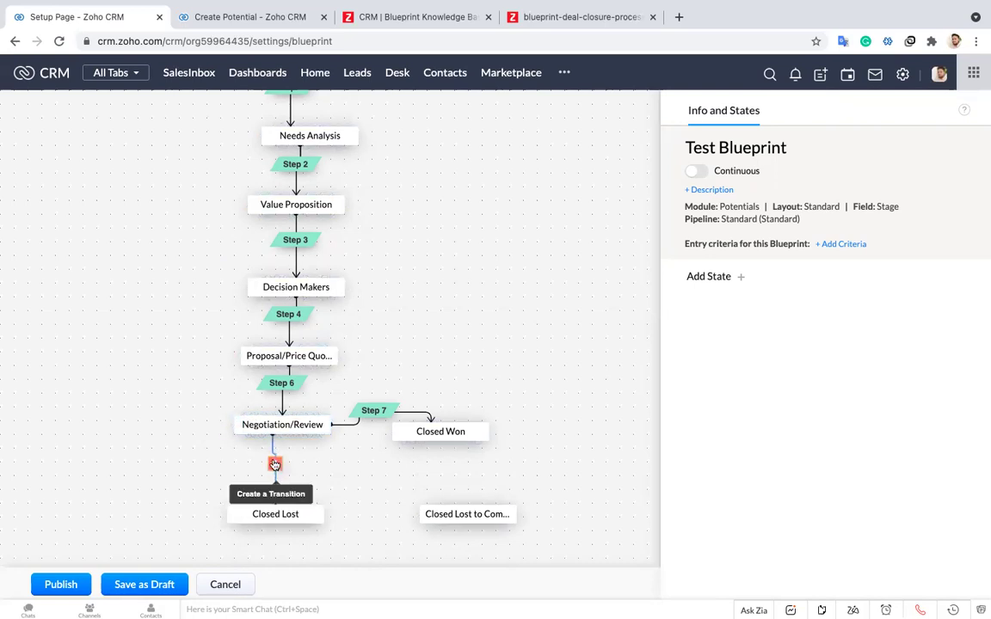
click(274, 464)
text(Common Step)
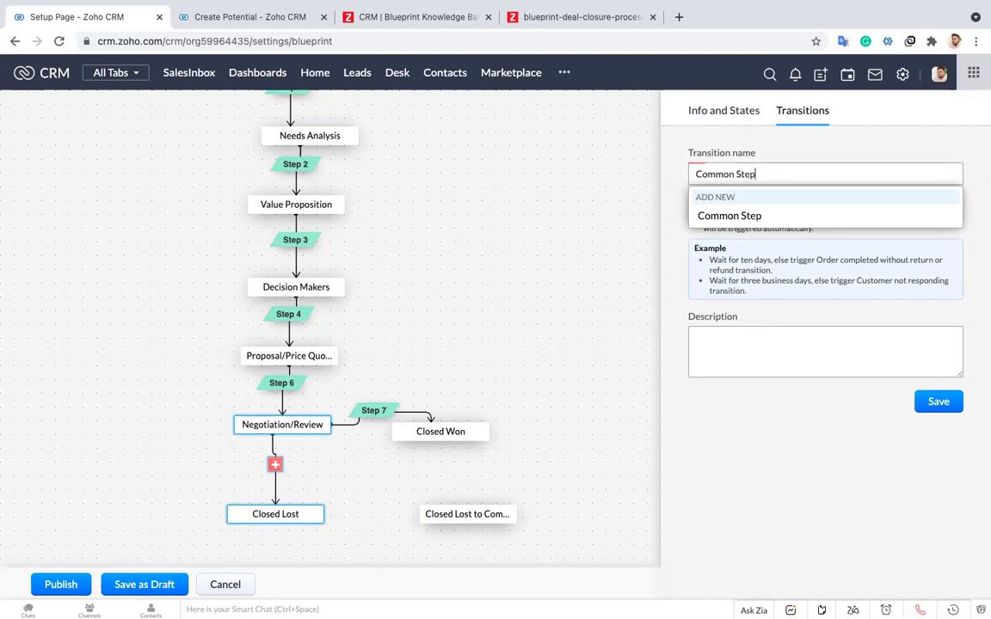
click(764, 219)
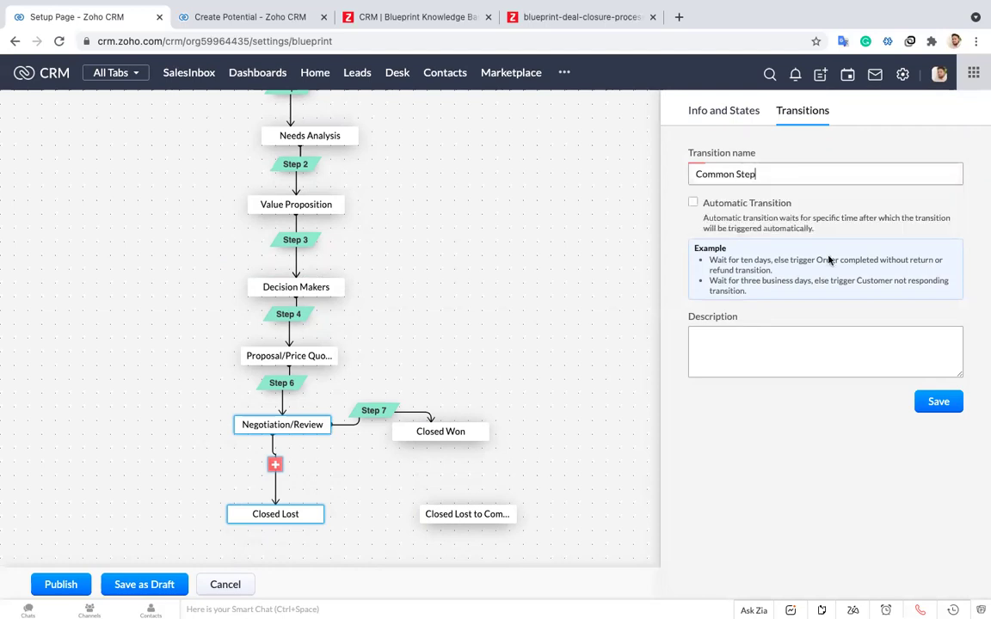
click(936, 402)
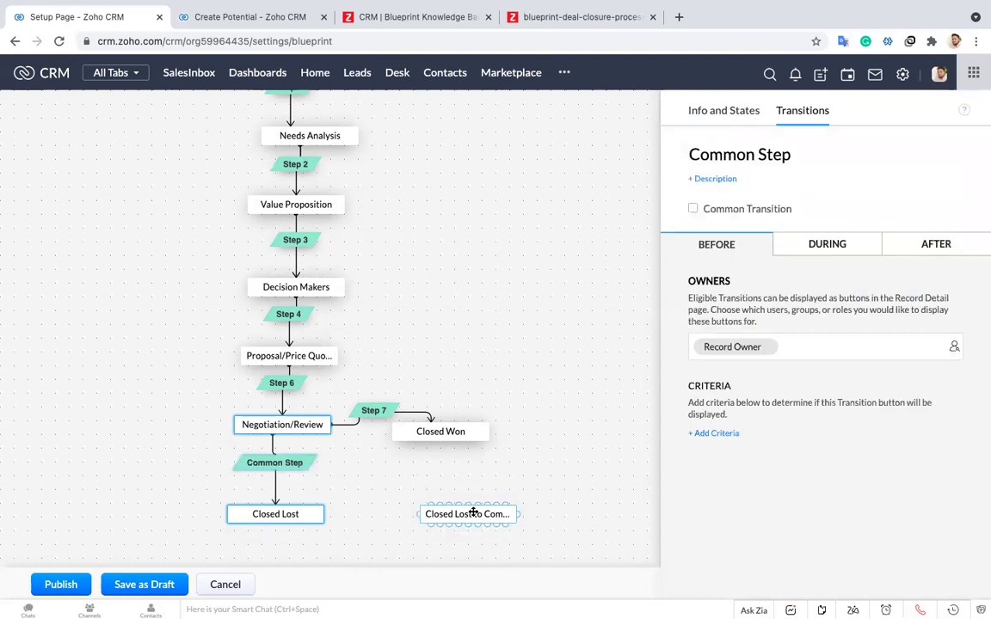
- Move Closed Lost to Competition left, link Negotiation/Review to it, and save as Common Step 2
drag(473, 513, 105, 477)
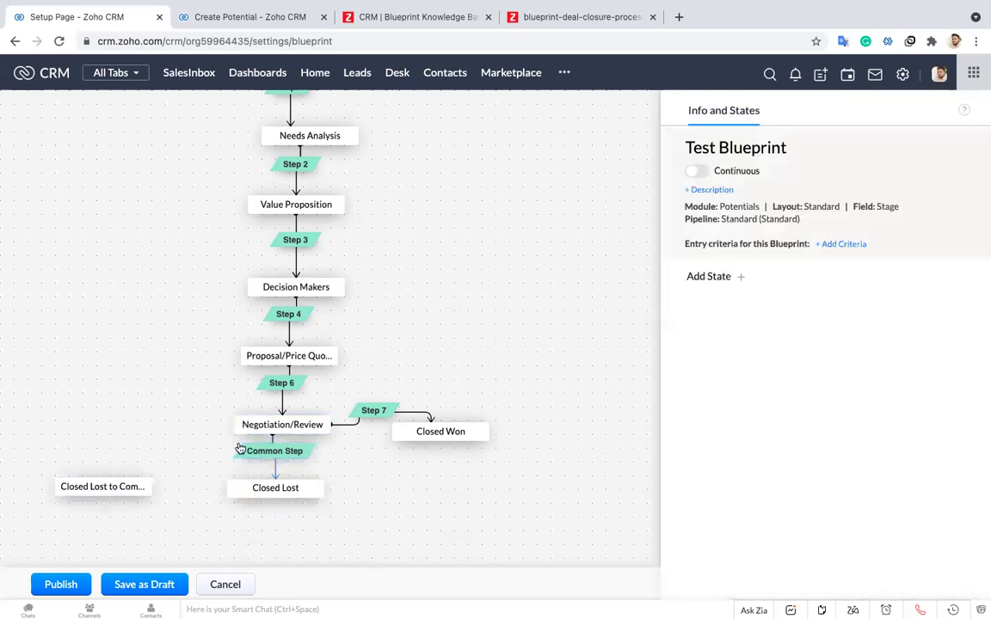
drag(230, 423, 92, 480)
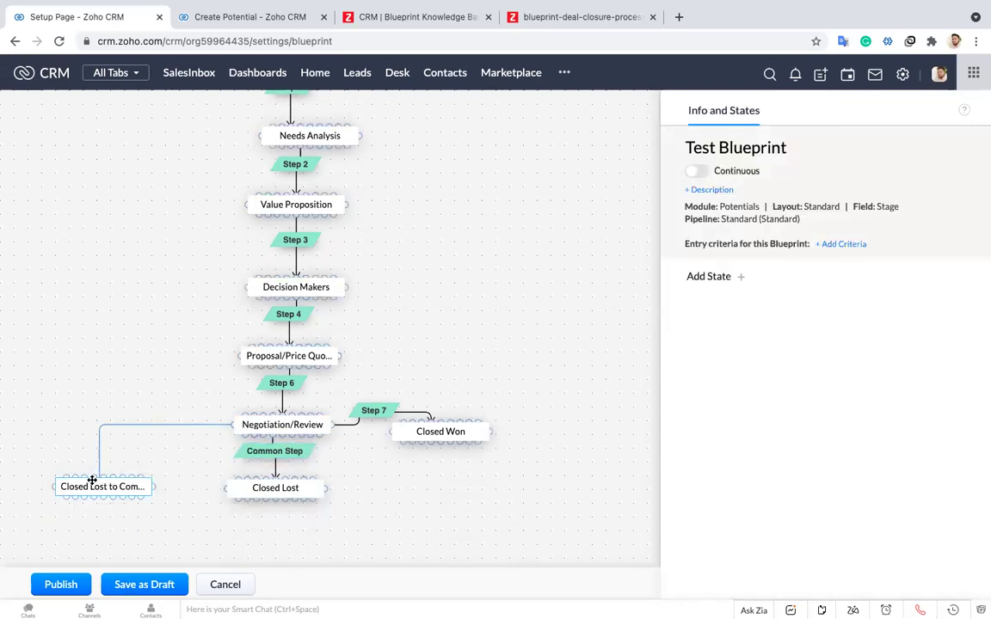
click(152, 425)
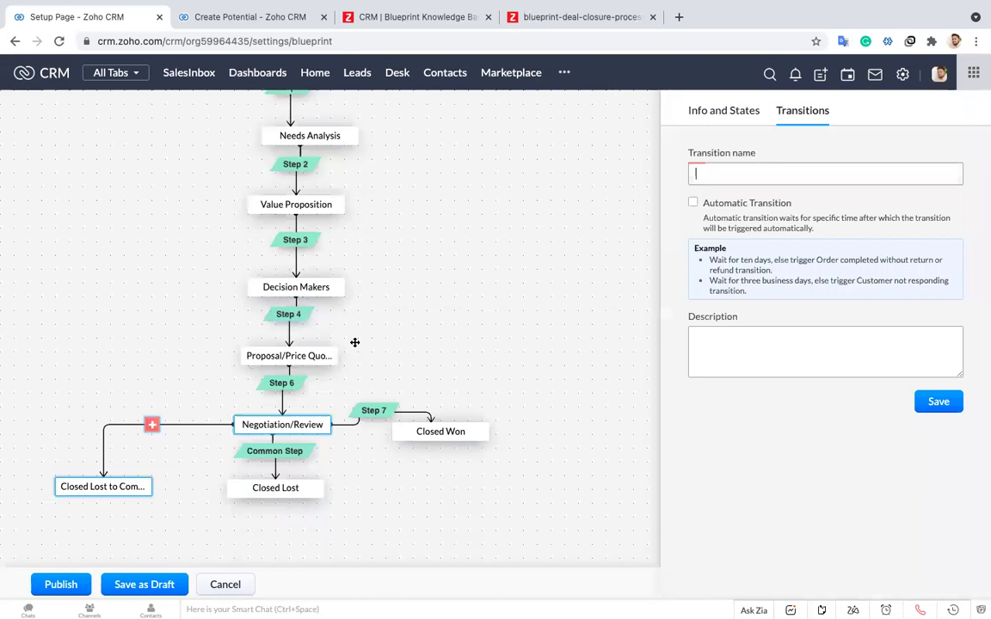
text(Common)
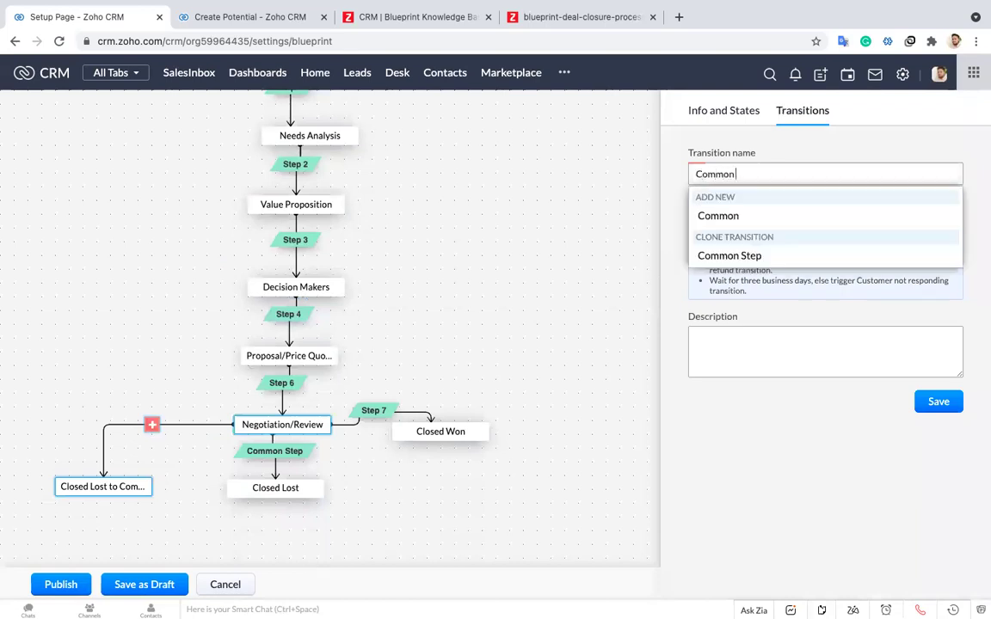
text( Step 2)
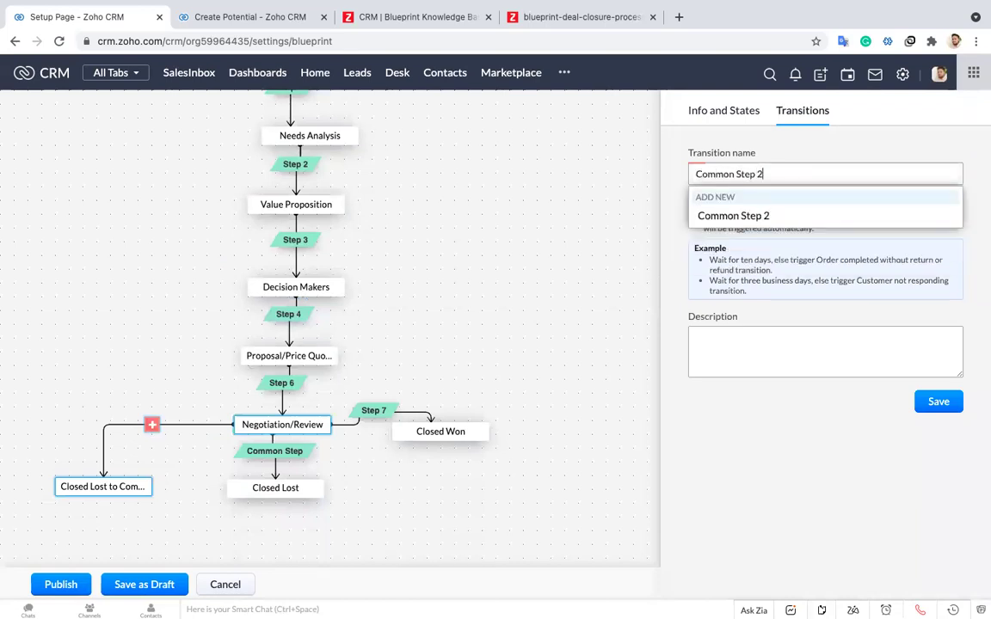
click(826, 219)
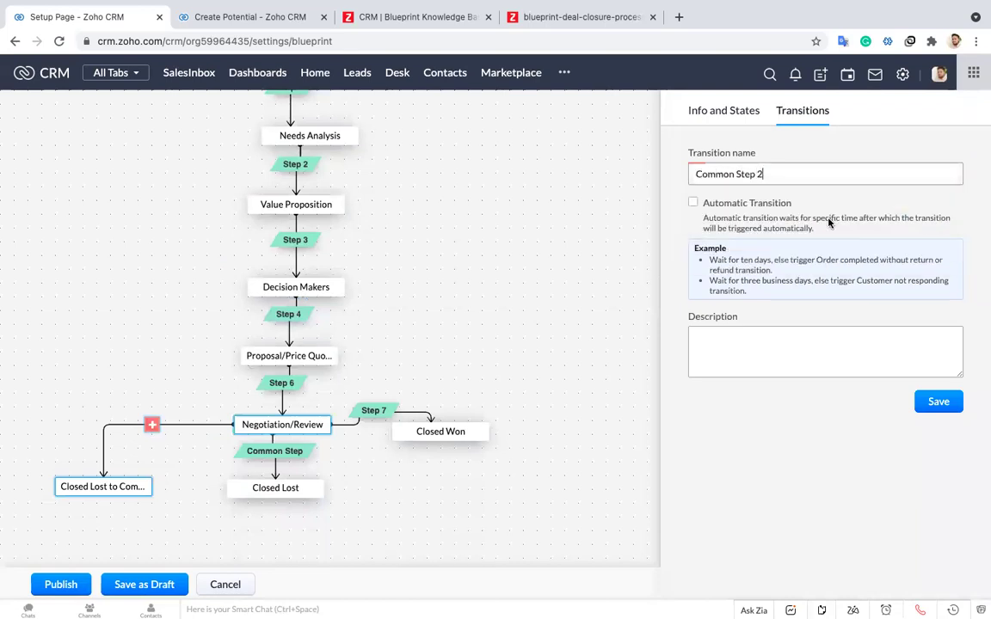
click(940, 402)
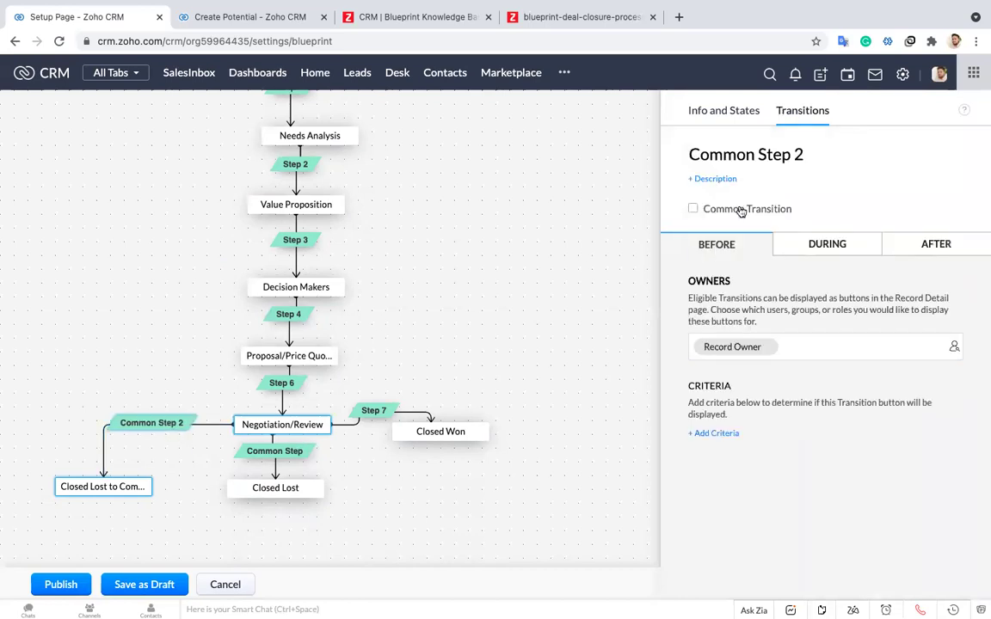
- Make Common Step 2 a common transition from all states except Closed Won
click(740, 210)
click(839, 207)
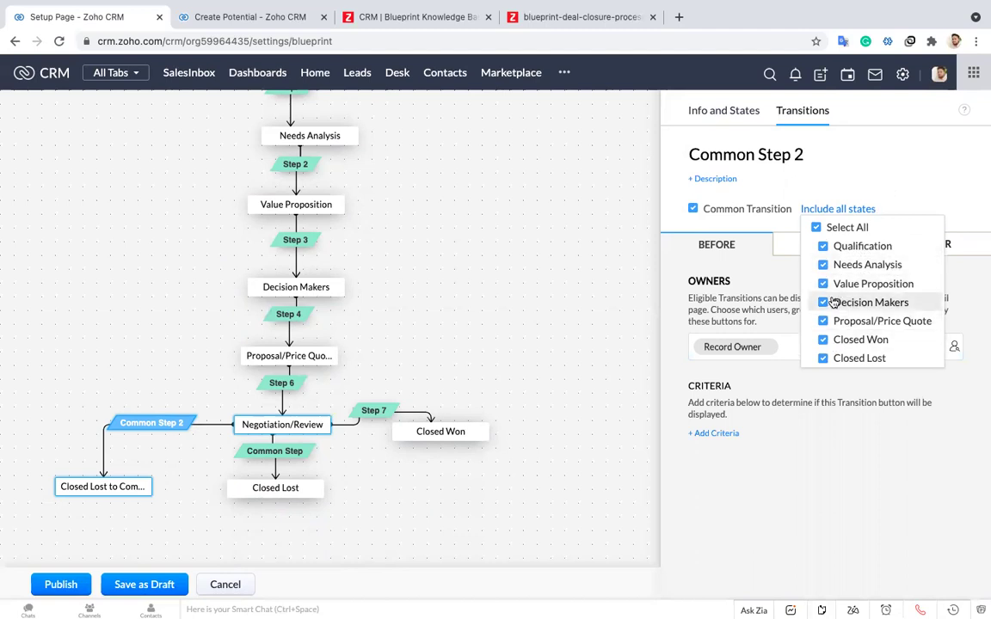
click(823, 343)
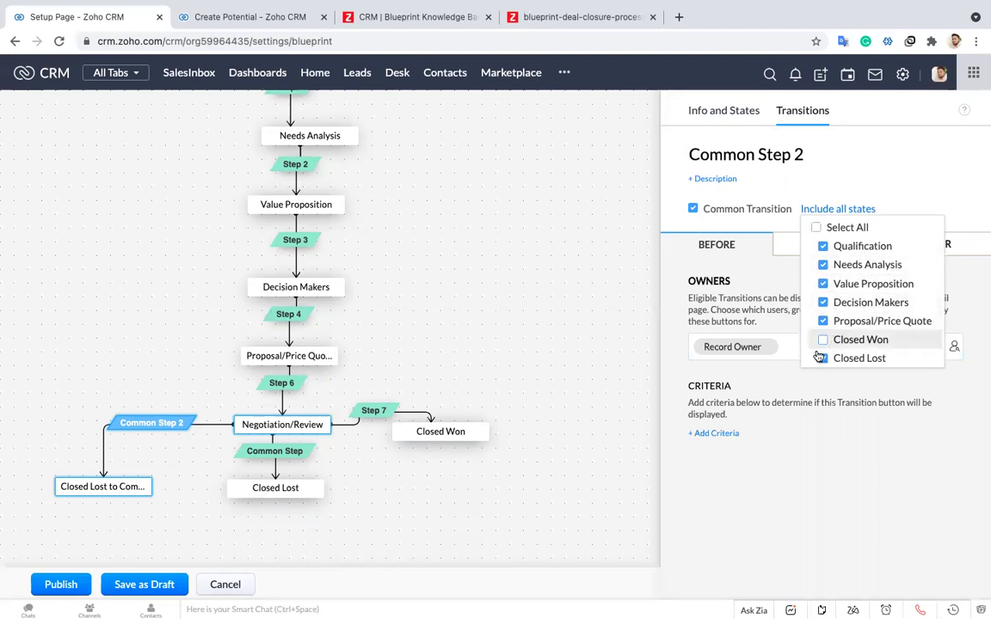
click(792, 520)
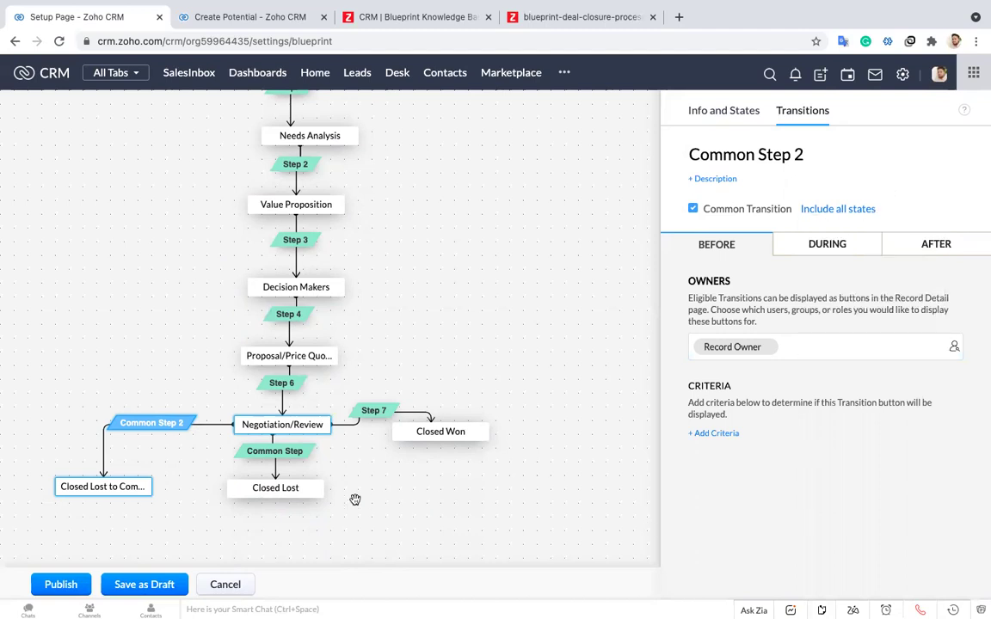
- Make Common Step common to all states except Closed Won, then publish despite the loop warning
click(286, 460)
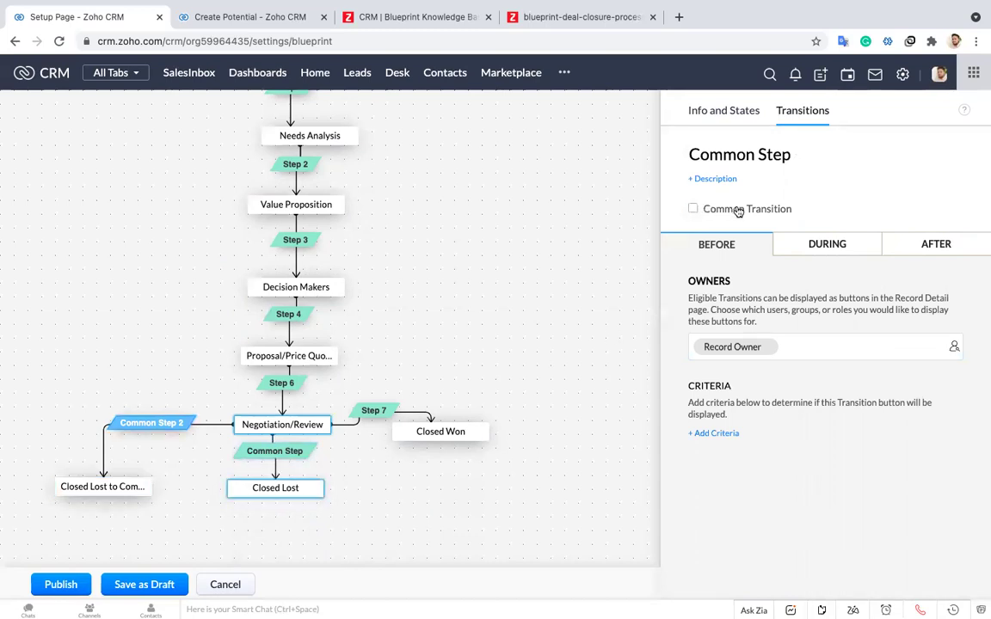
click(738, 212)
click(850, 213)
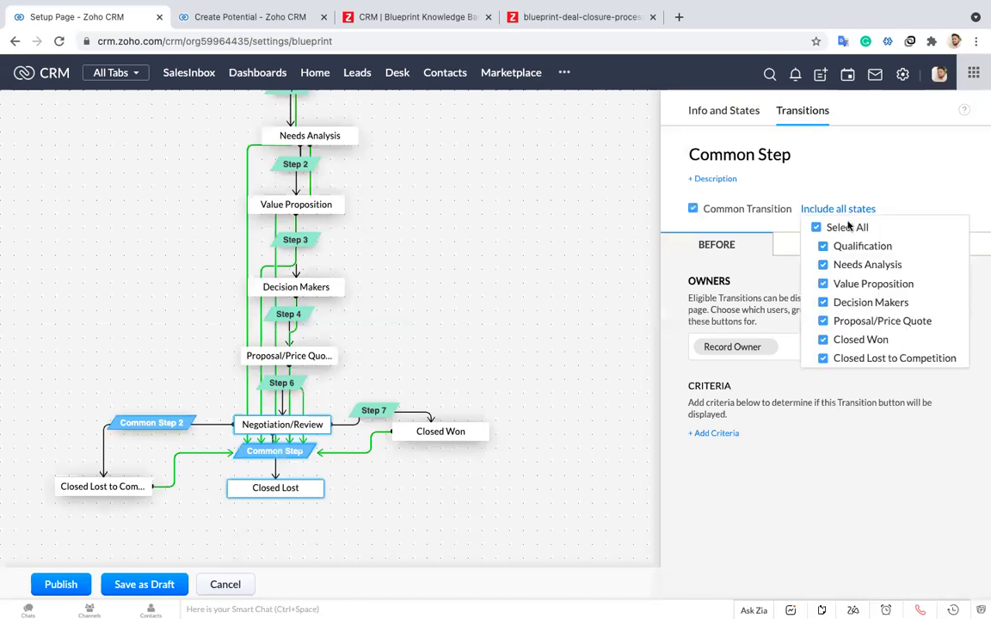
click(856, 339)
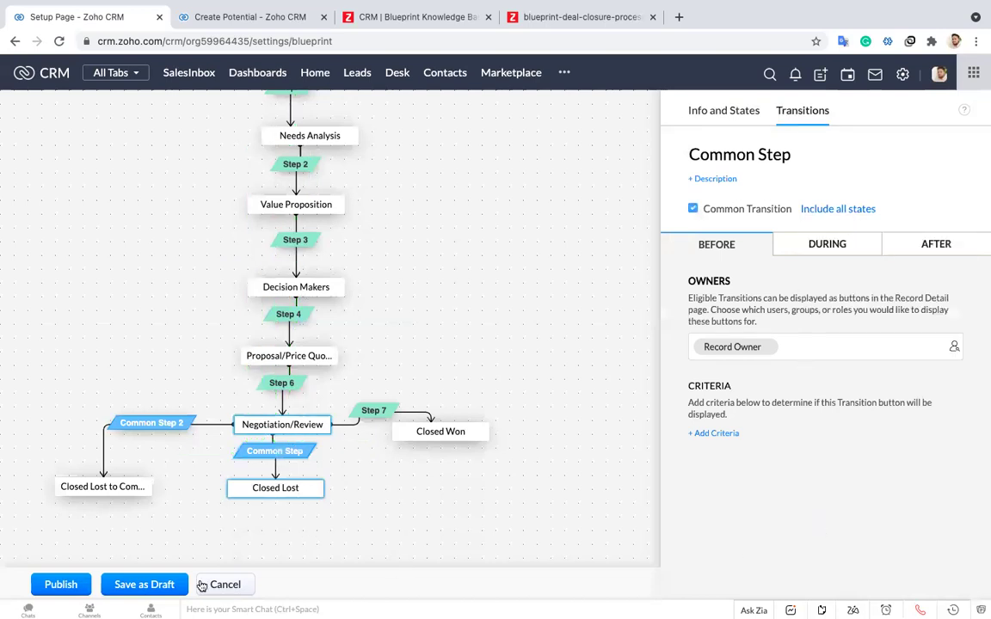
click(56, 586)
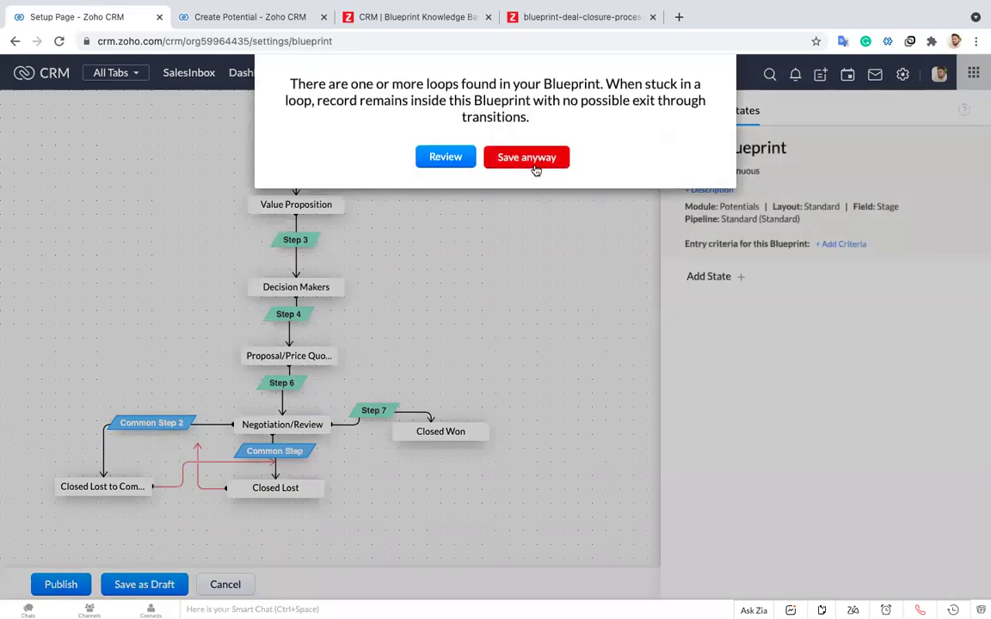
click(533, 163)
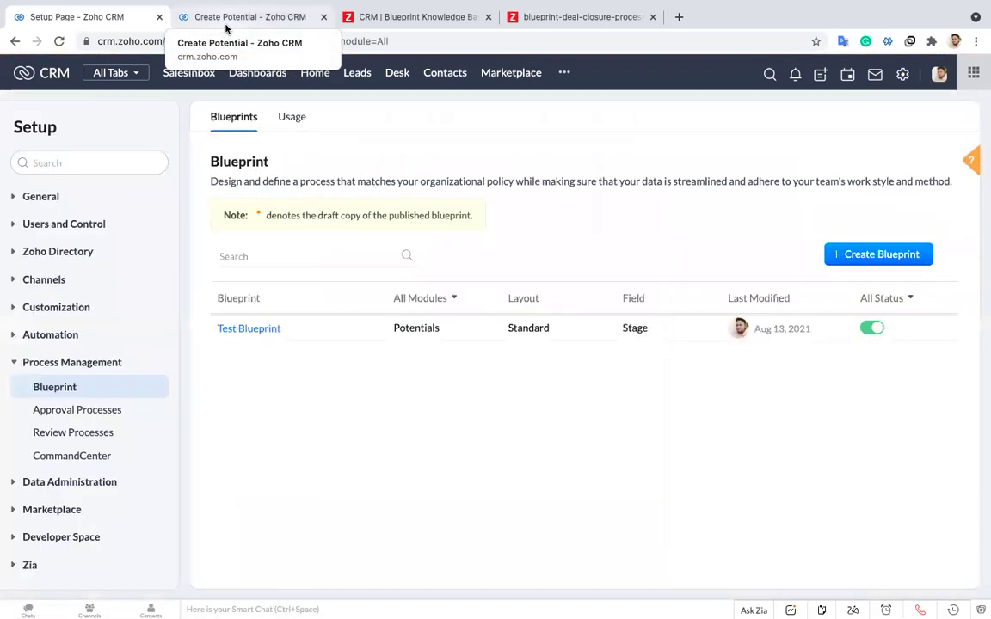
- Save a new potential for account ABC, closing Aug 13, 2021, with amount 5000
click(226, 28)
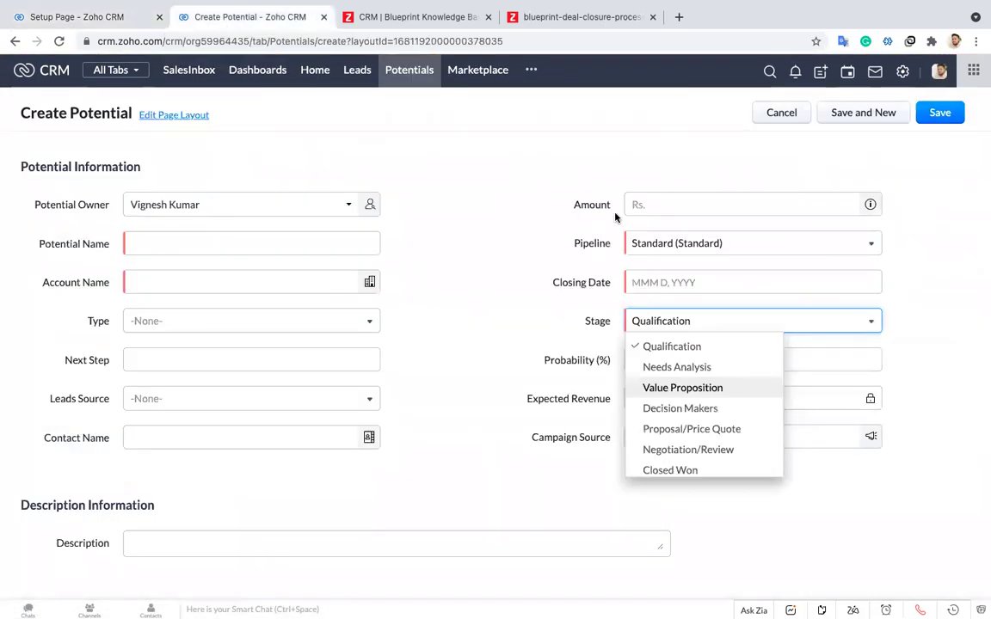
click(445, 199)
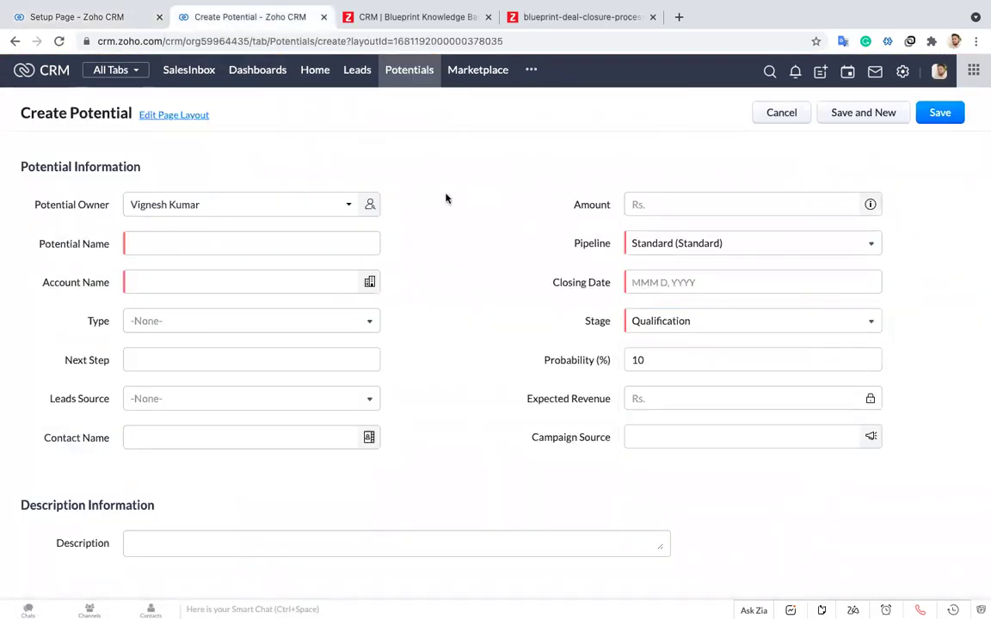
click(178, 239)
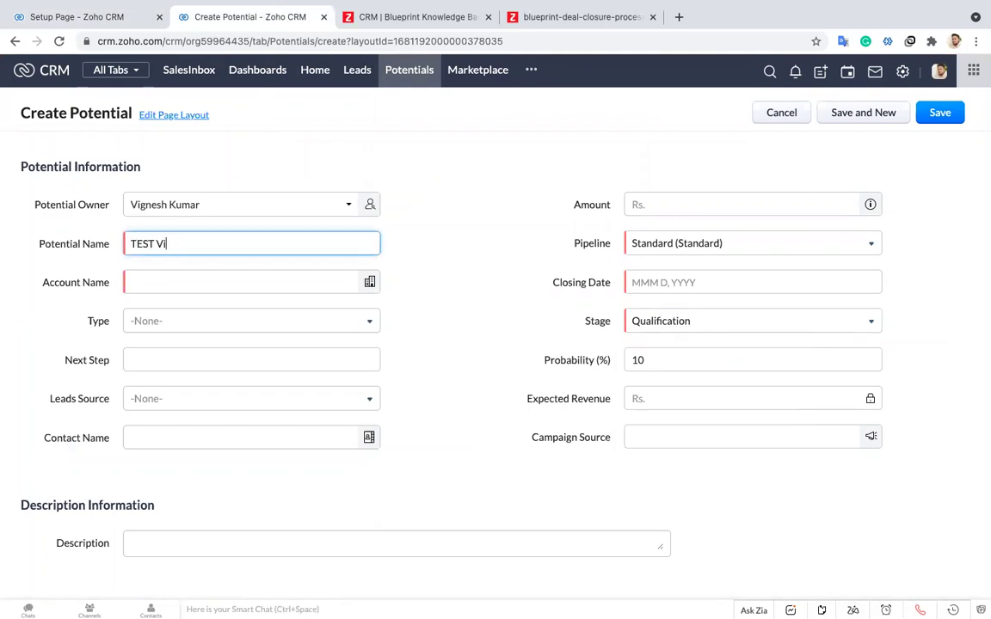
click(198, 278)
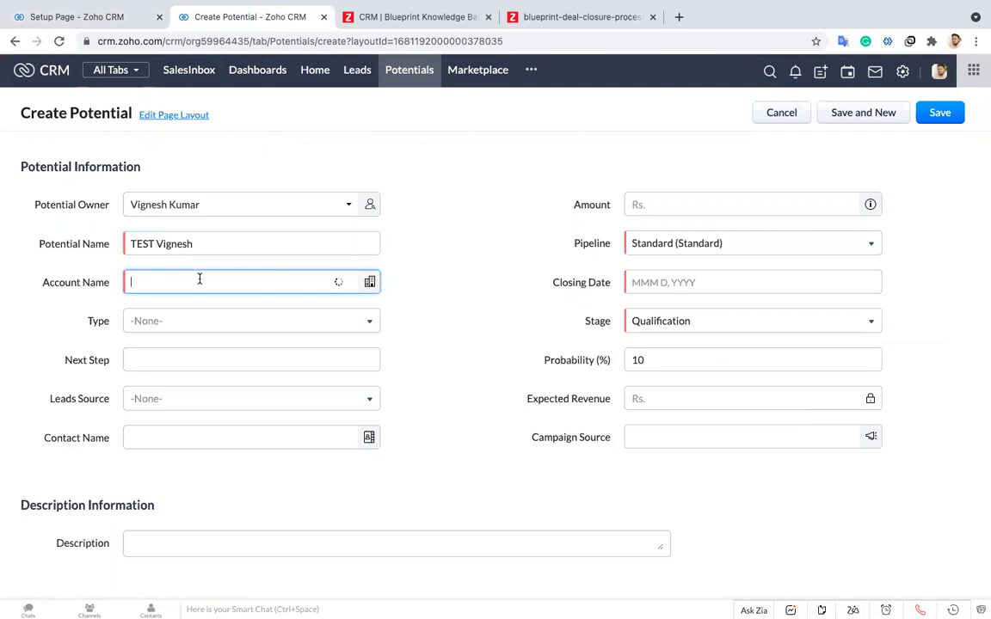
click(194, 327)
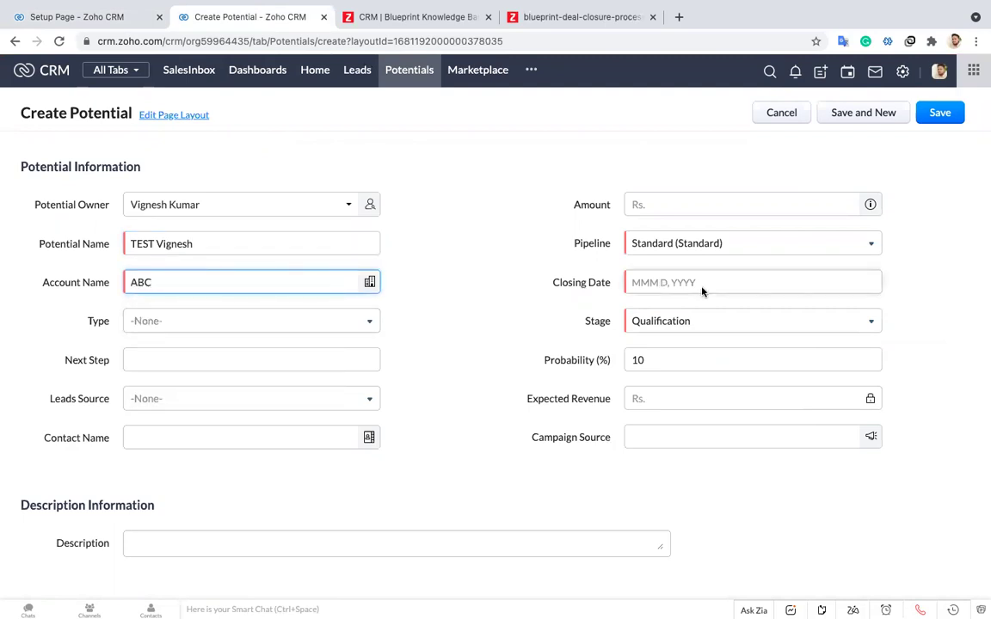
click(663, 282)
click(751, 407)
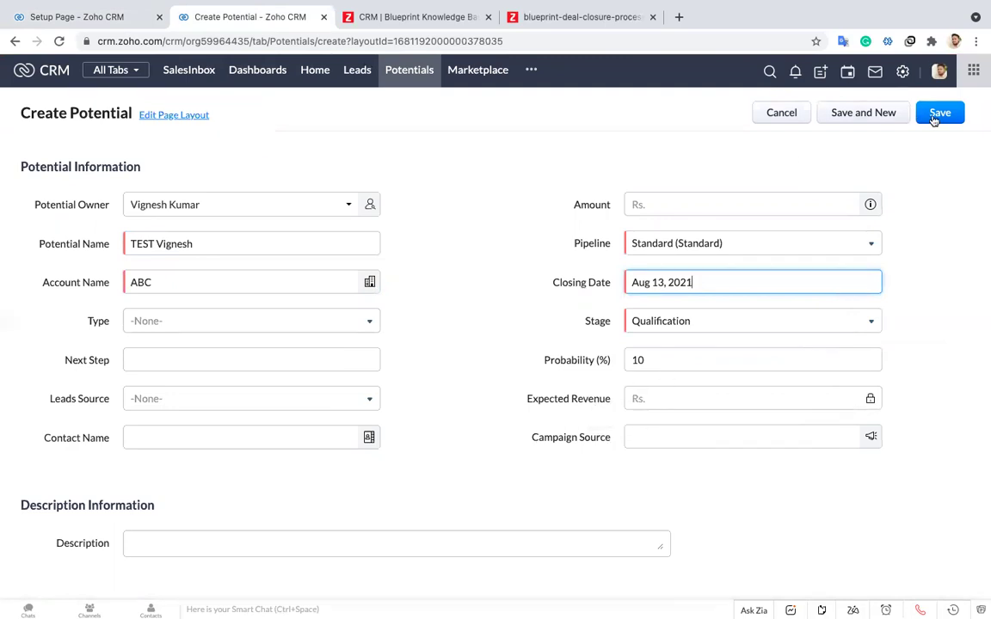
click(682, 200)
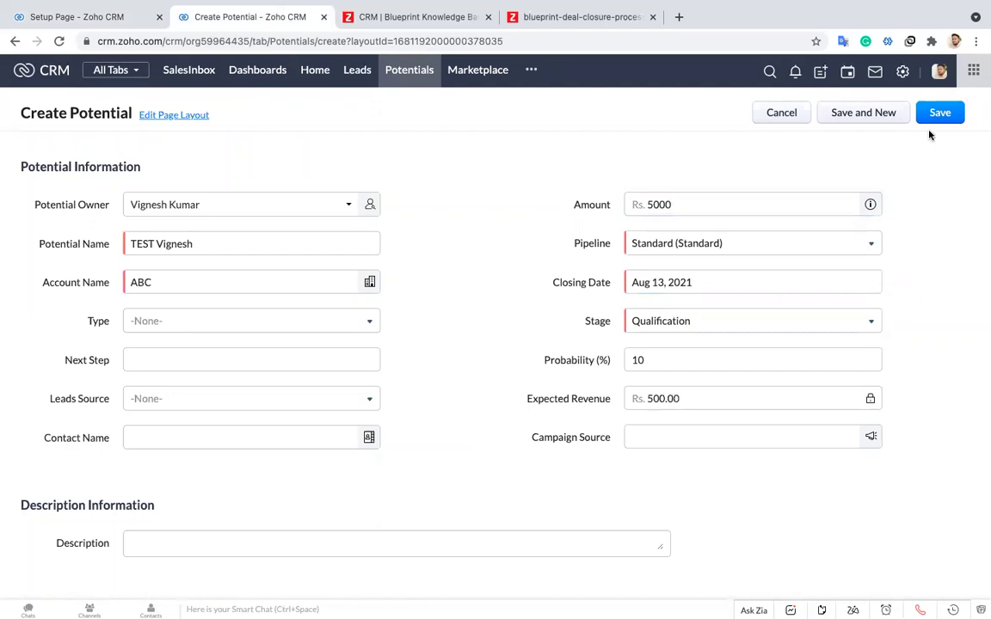
click(845, 110)
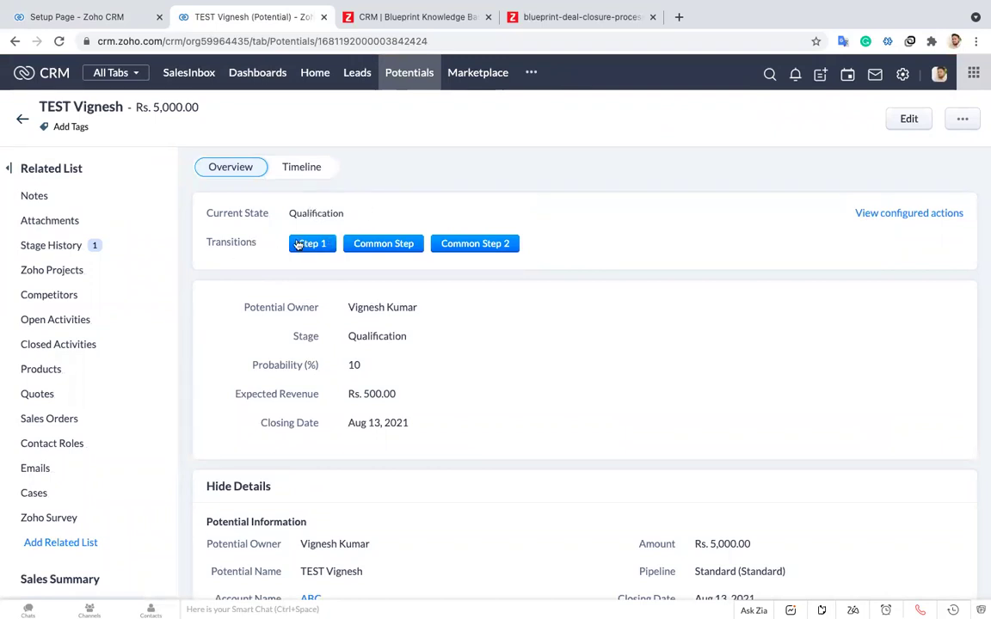
click(927, 212)
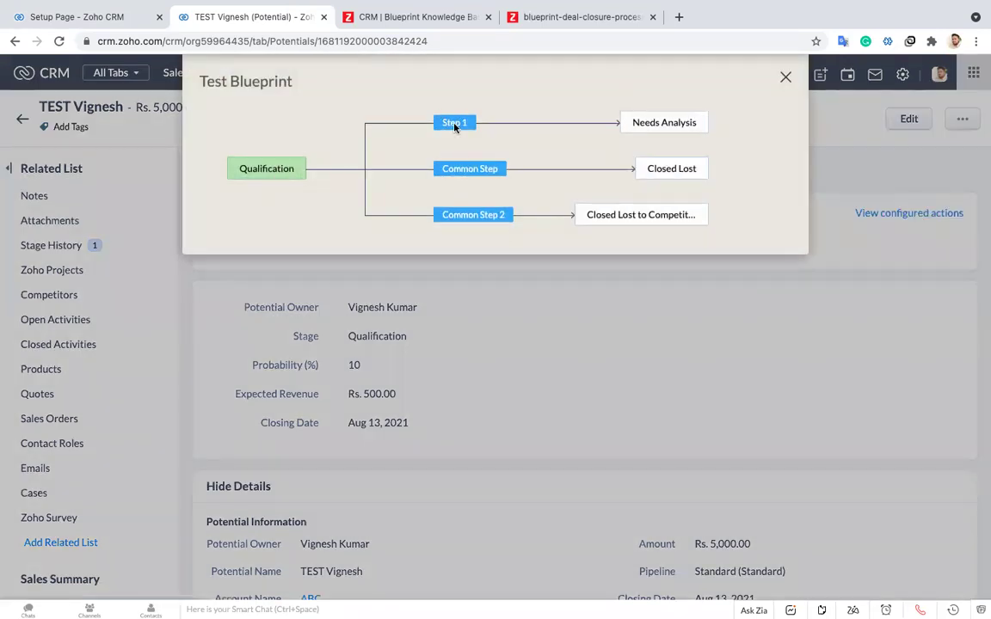
click(480, 172)
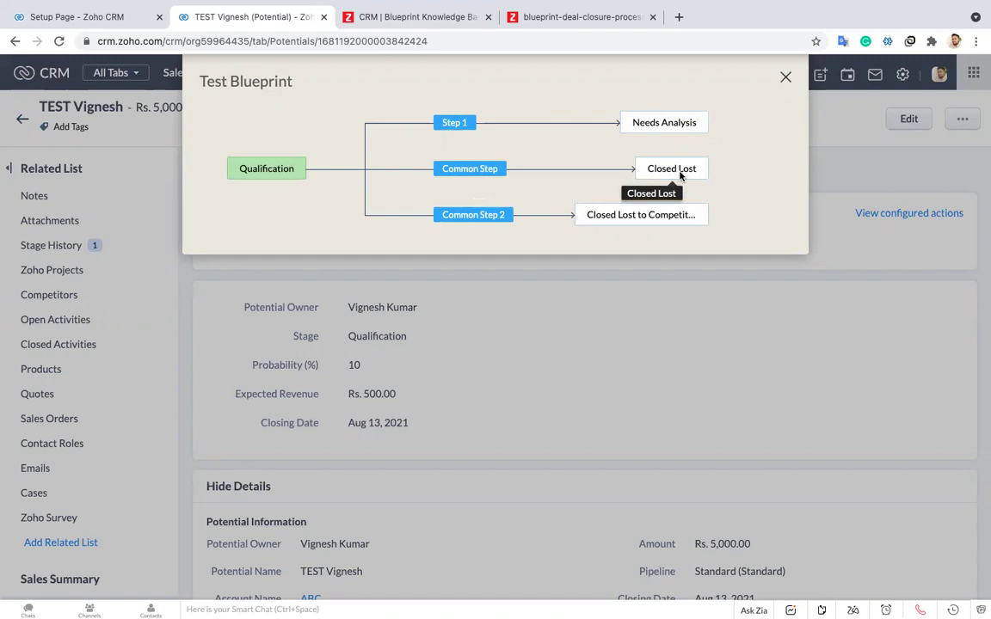
click(473, 215)
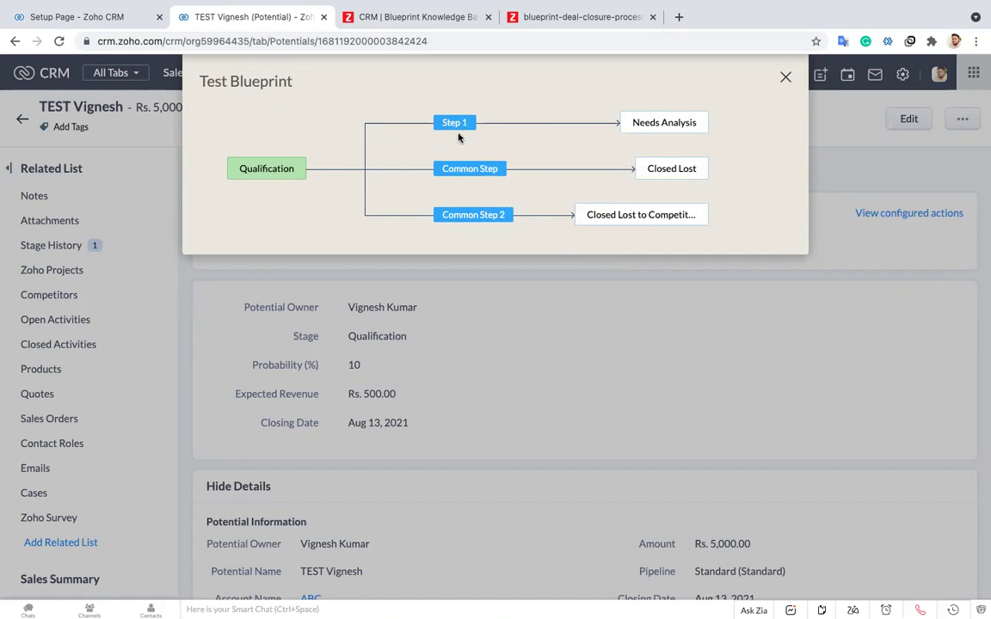
click(786, 78)
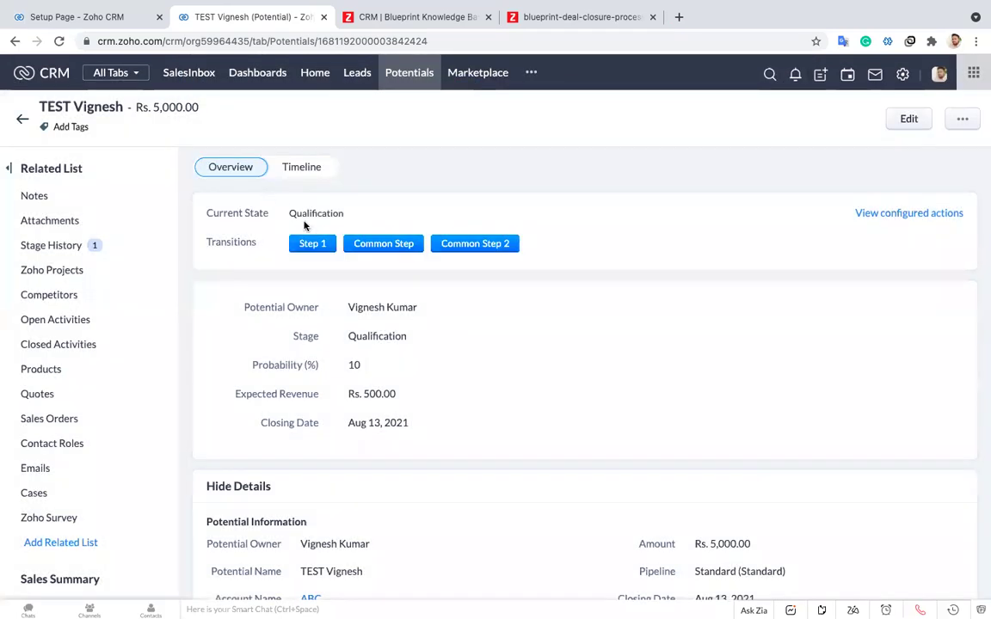
- Move the test potential through Step 1 to Needs Analysis, then Step 2 to Value Proposition
click(333, 248)
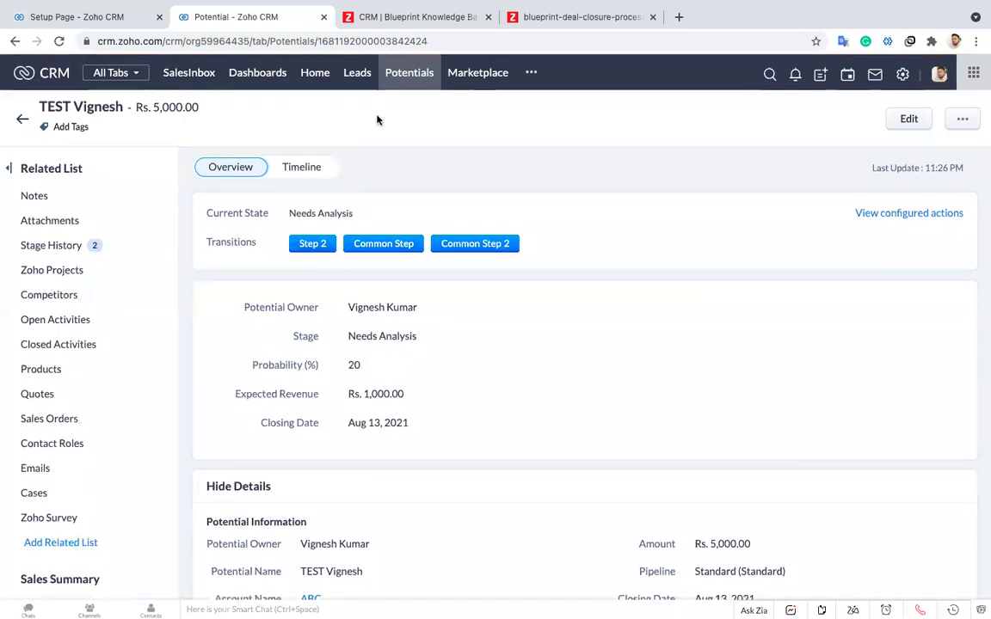
triple_click(224, 215)
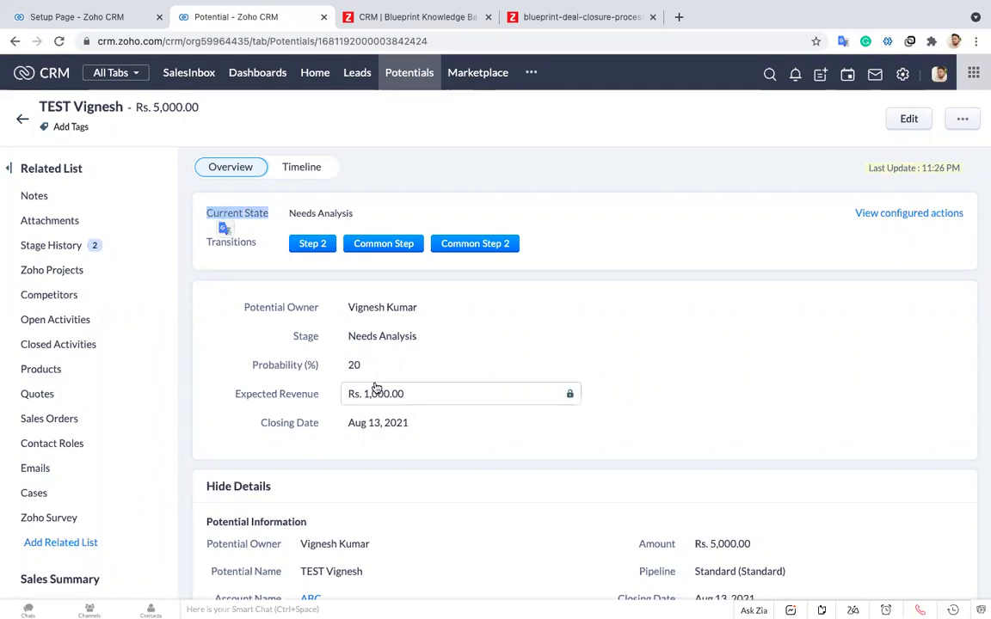
scroll(376, 387, down, 2)
scroll(376, 387, down, 1)
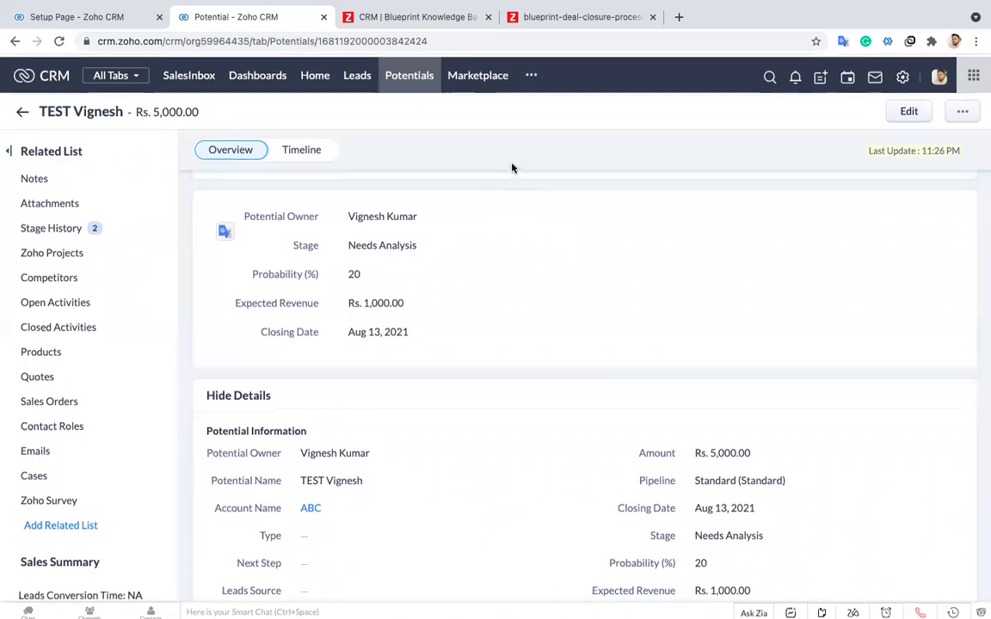
scroll(383, 344, up, 2)
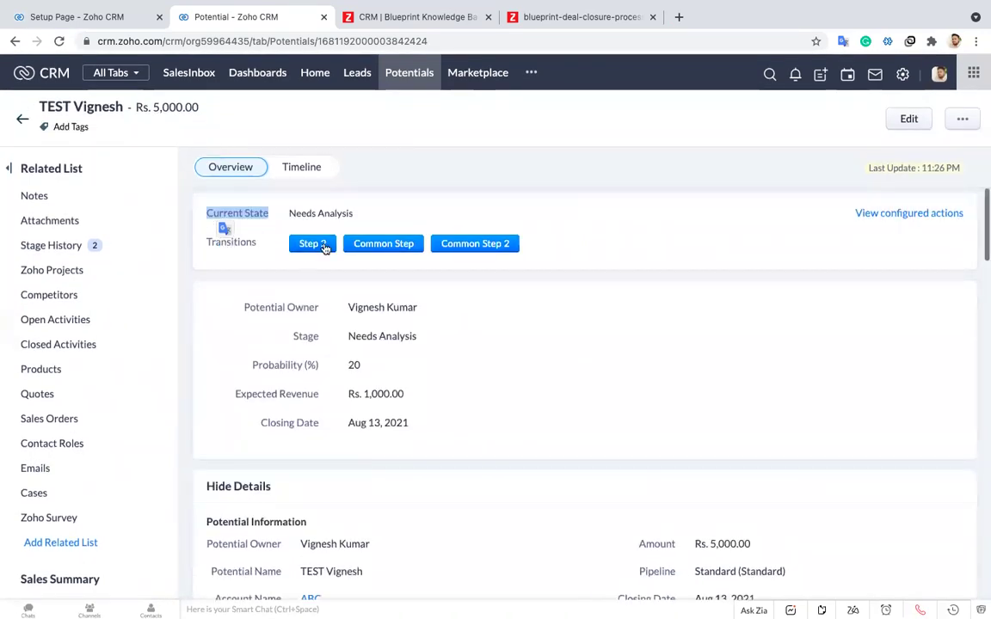
click(324, 245)
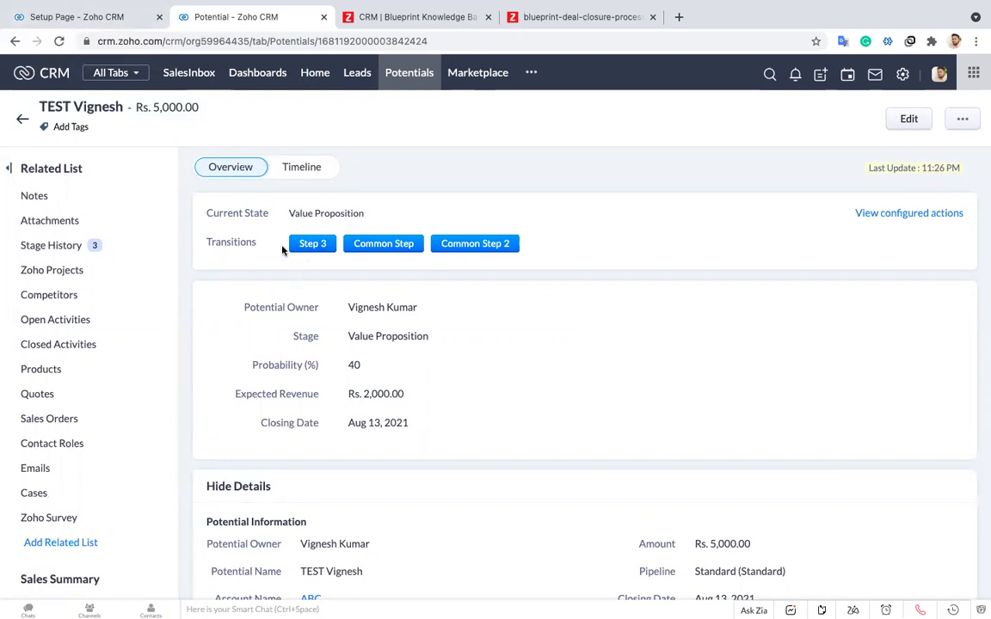
- Reopen Test Blueprint in the editor and bring up the Step 3 transition's settings
click(119, 24)
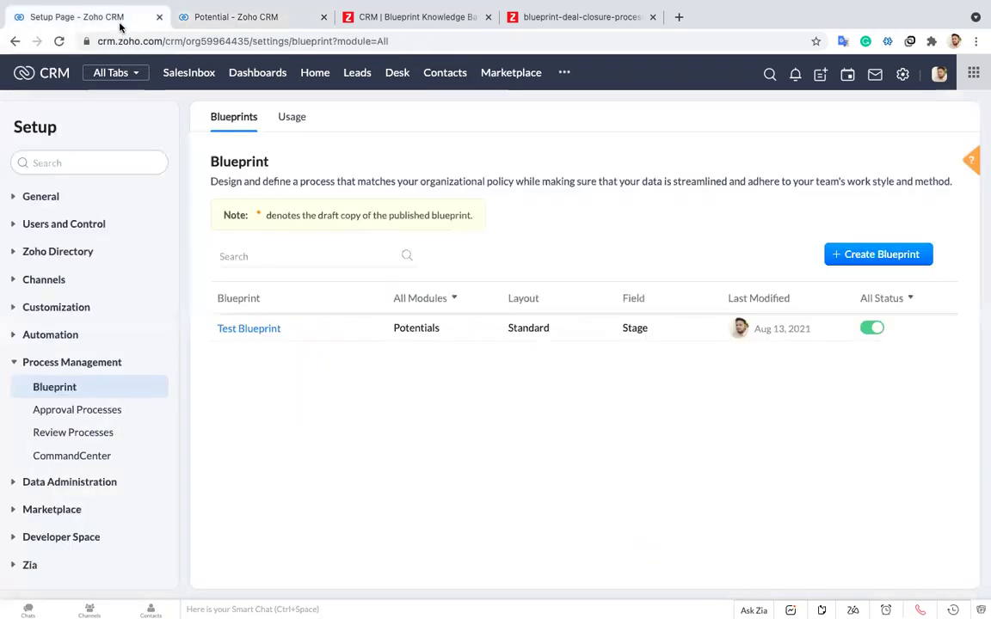
click(245, 328)
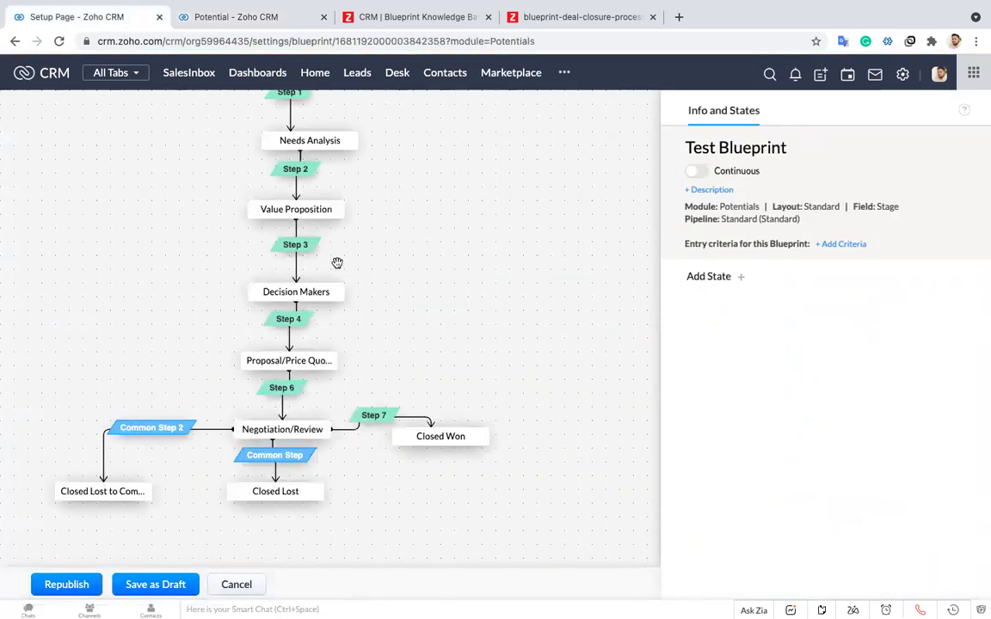
click(220, 13)
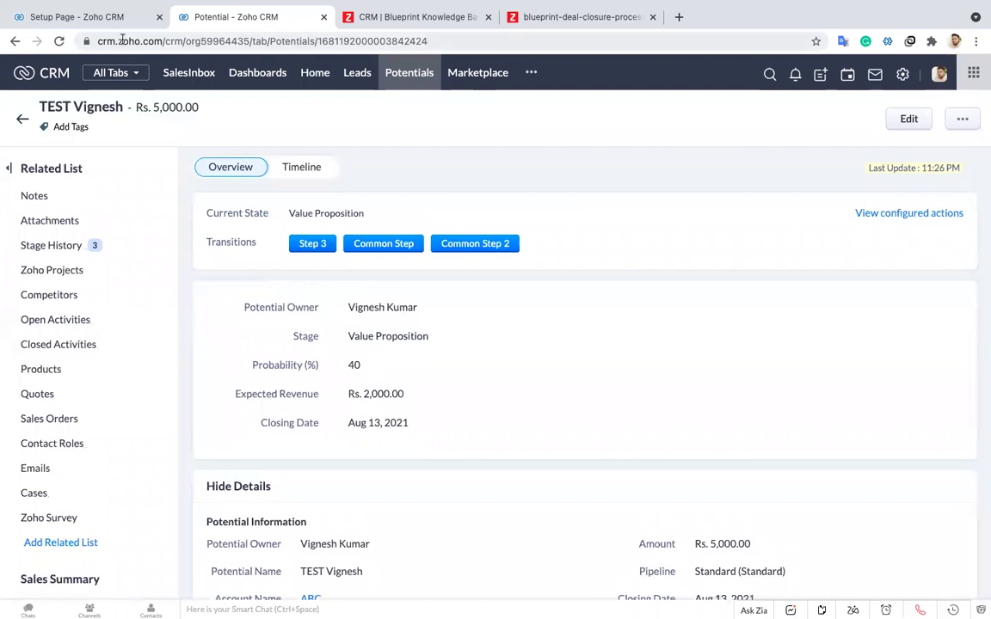
click(122, 41)
click(116, 21)
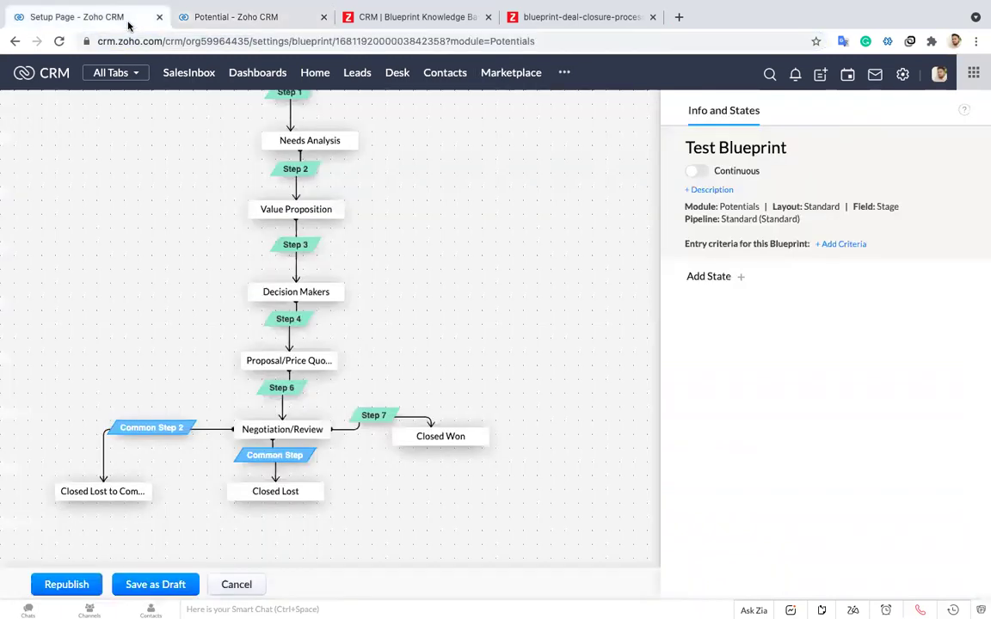
click(297, 248)
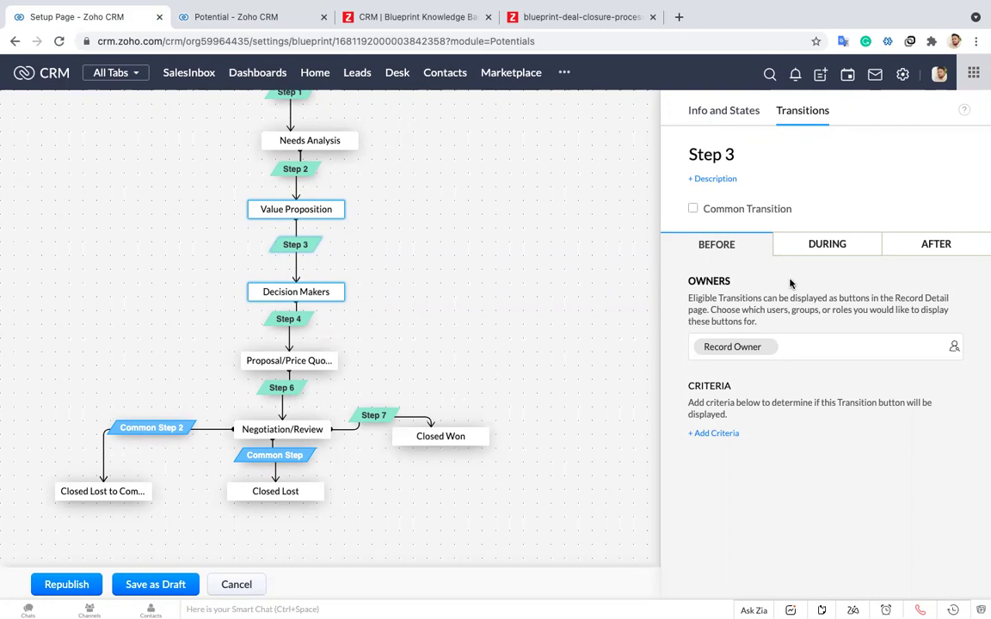
- Add the Manager role alongside Record Owner as Step 3 owners and save
click(809, 351)
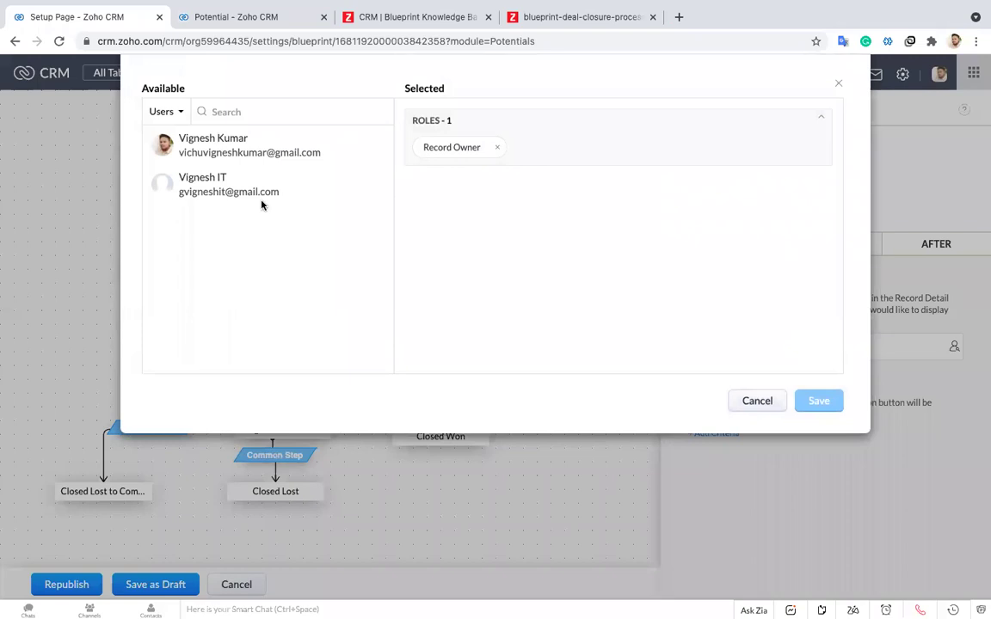
mouse_move(312, 151)
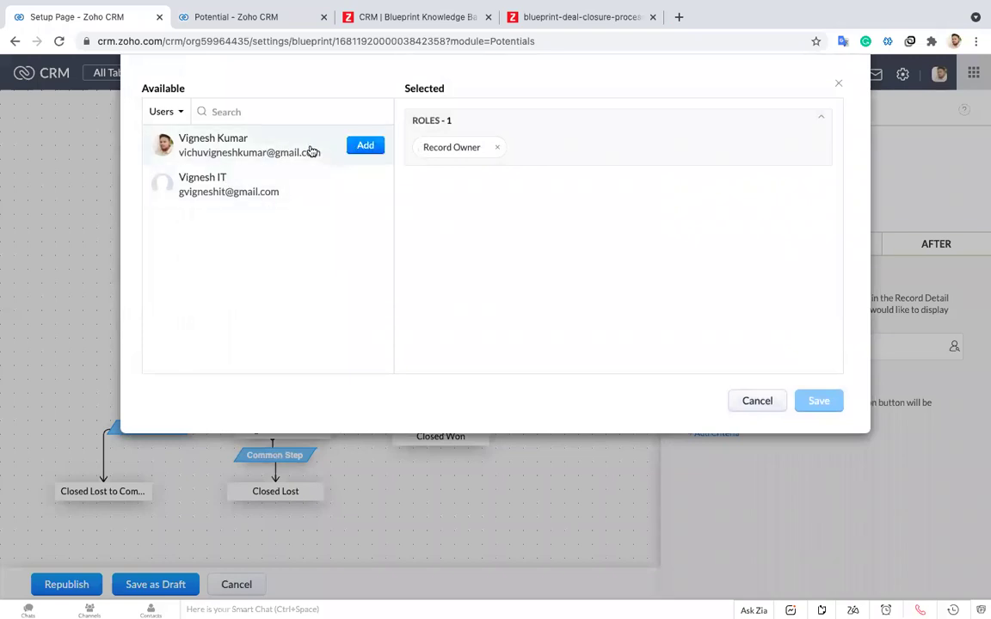
click(178, 112)
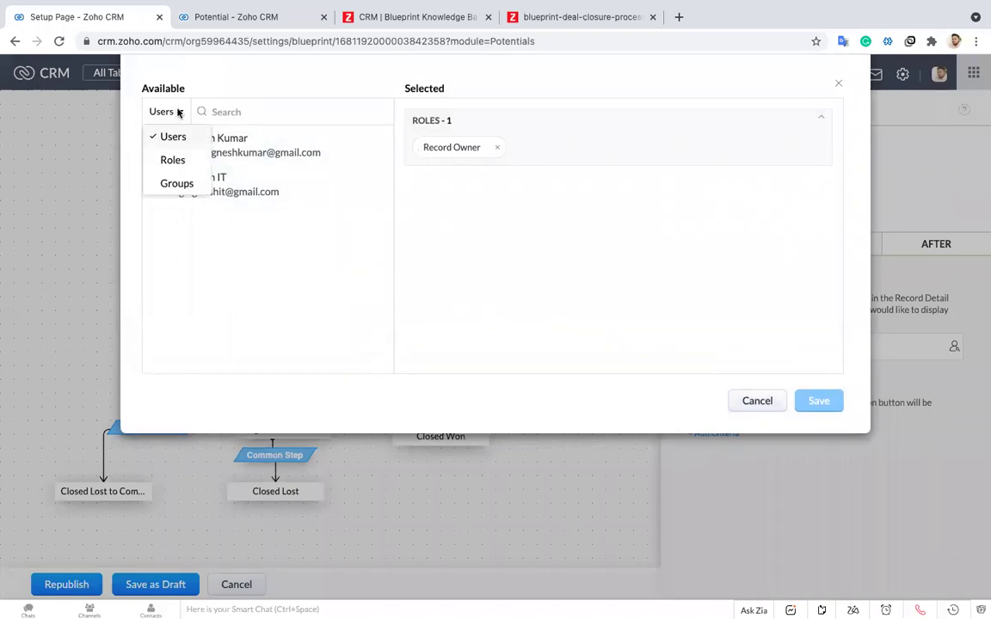
click(182, 160)
click(364, 171)
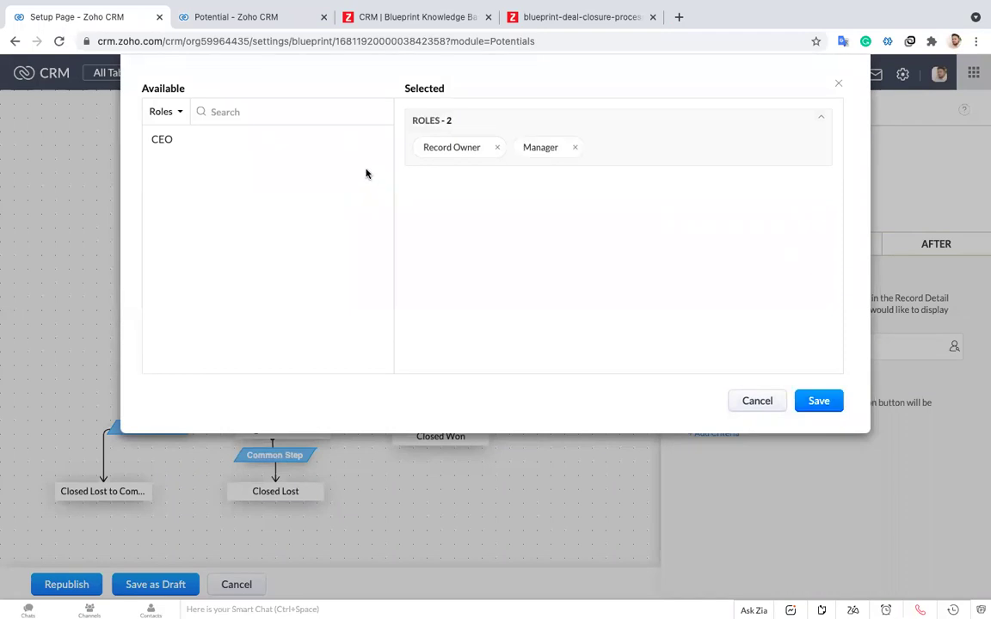
click(829, 408)
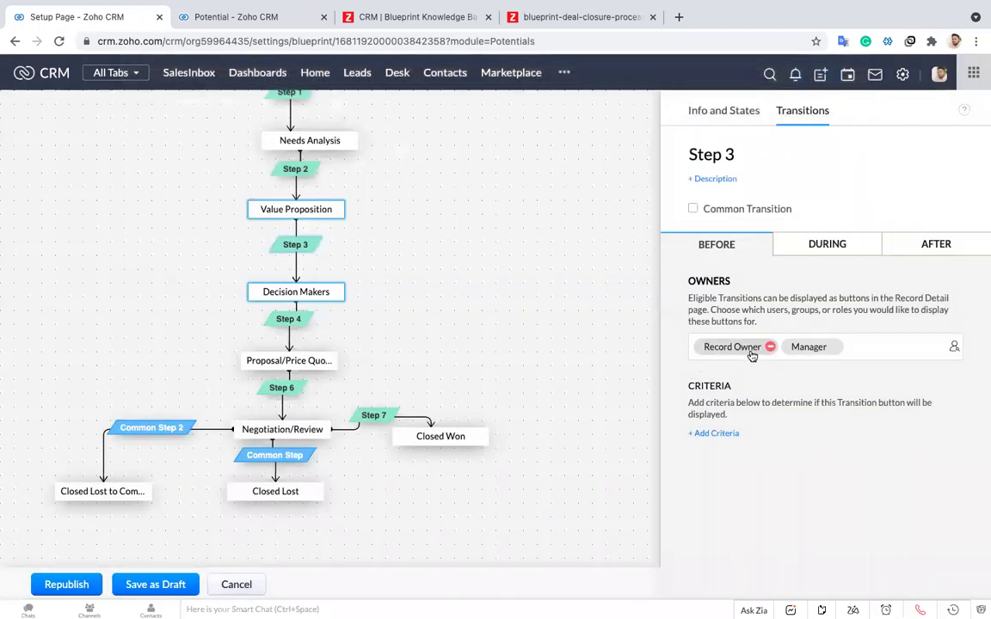
mouse_move(804, 348)
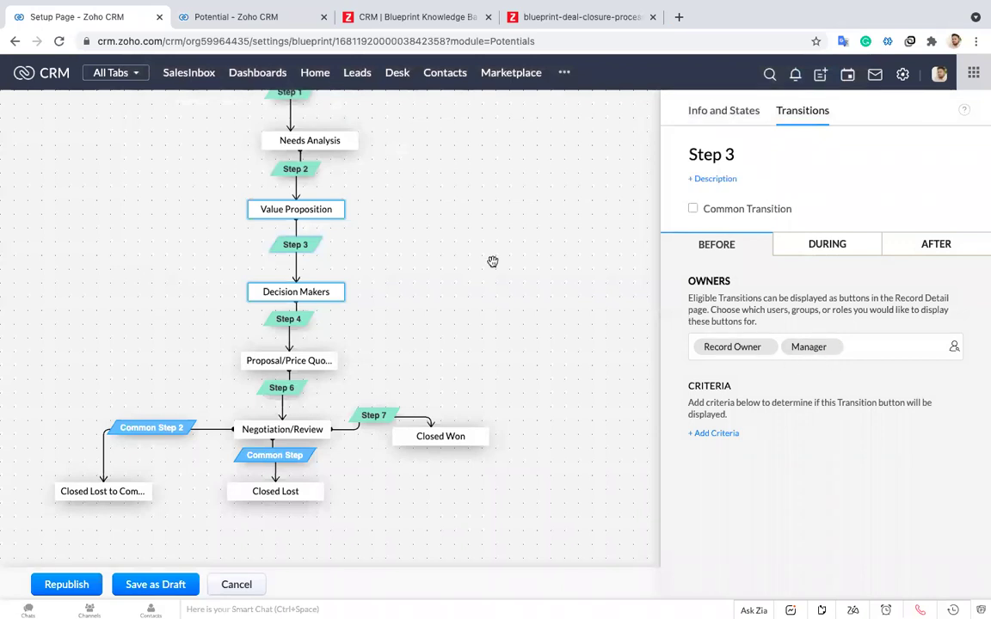
click(254, 22)
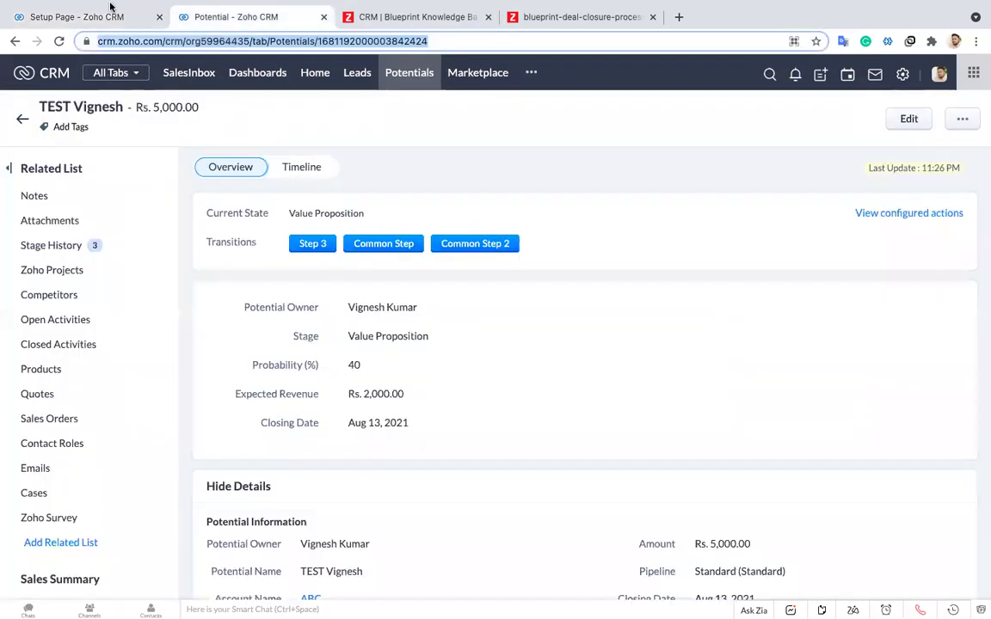
click(118, 16)
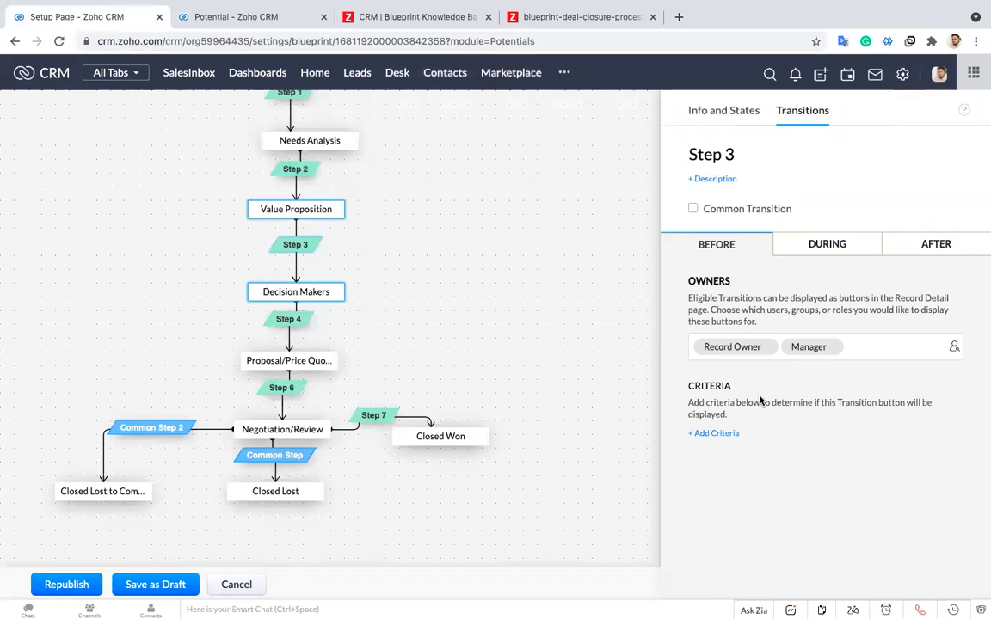
- Require the Type field during the Step 3 transition
click(826, 242)
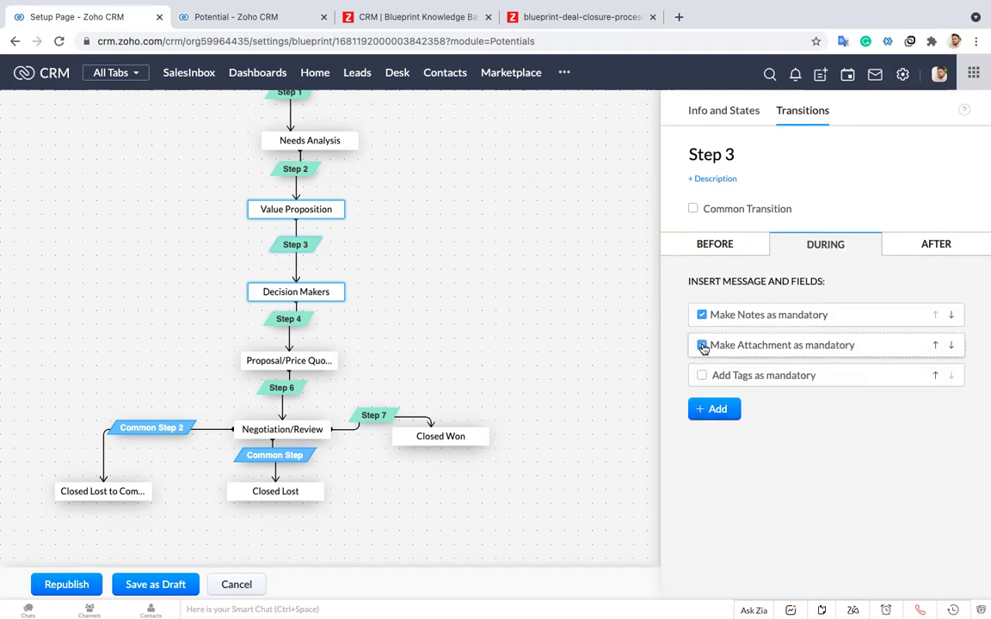
click(721, 411)
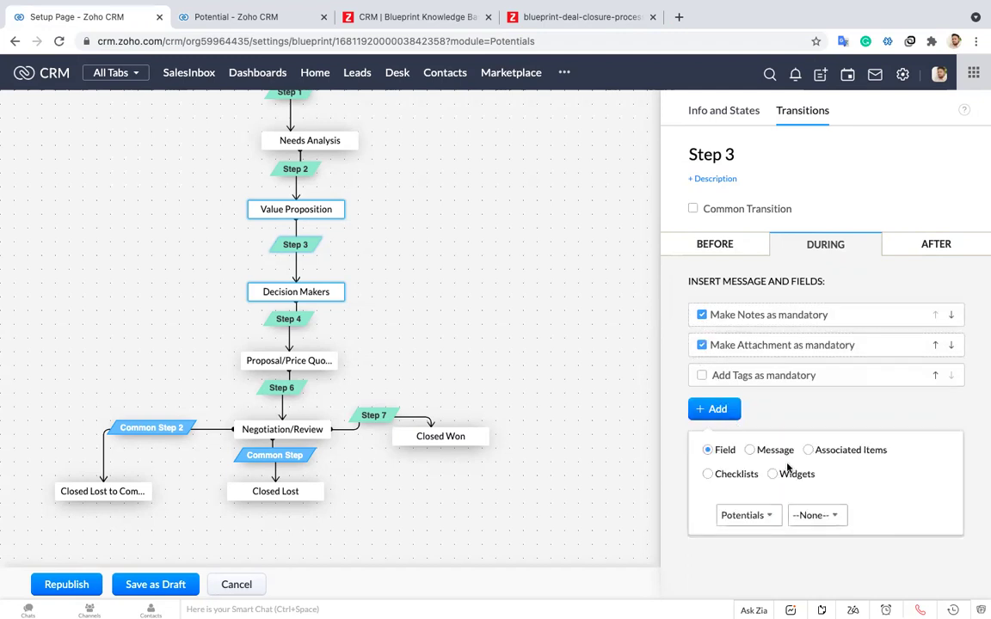
click(802, 515)
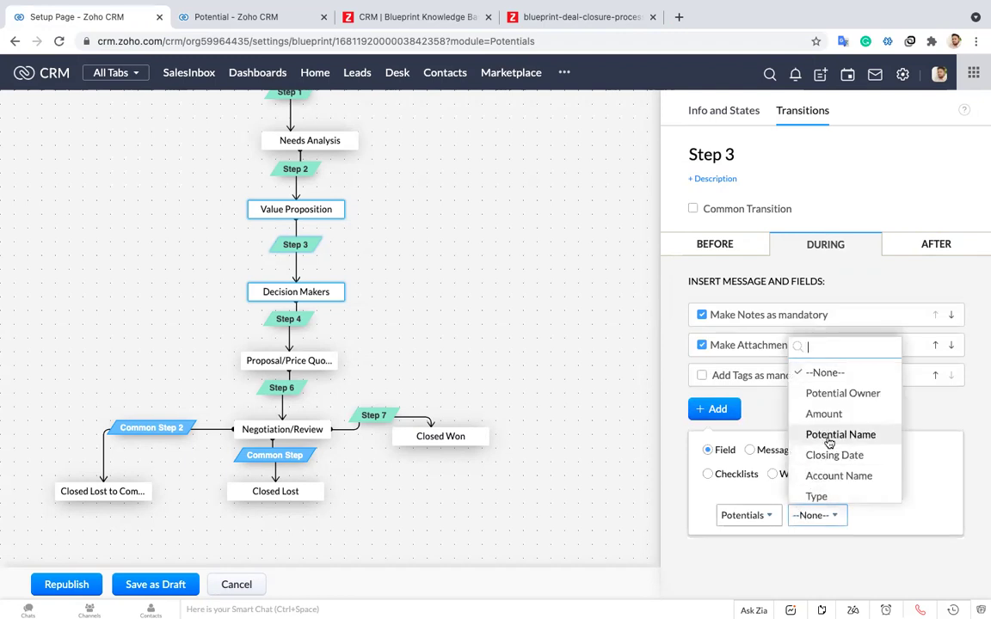
scroll(834, 456, down, 1)
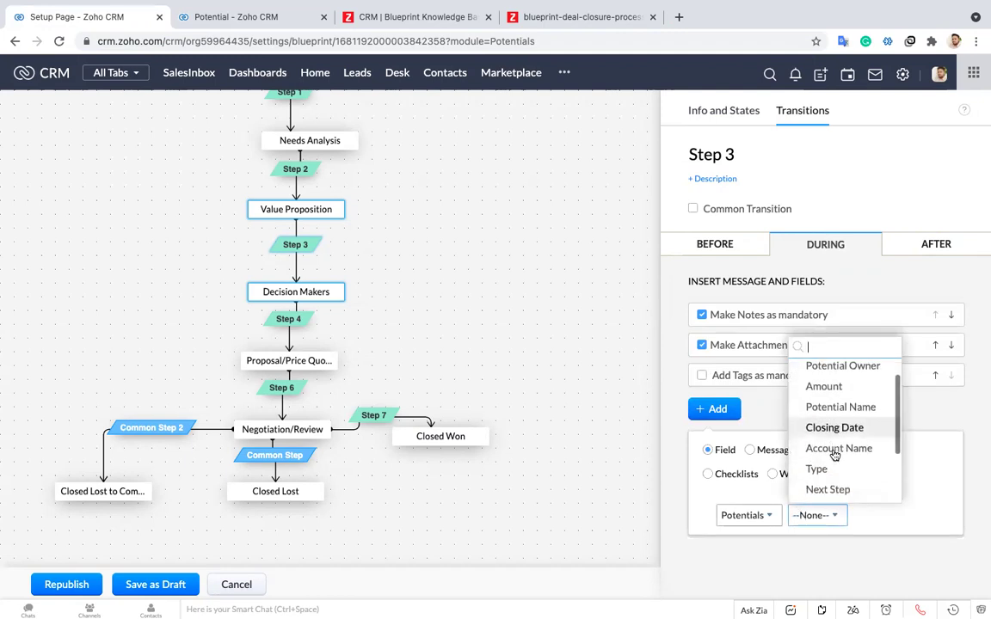
scroll(836, 452, down, 2)
click(841, 445)
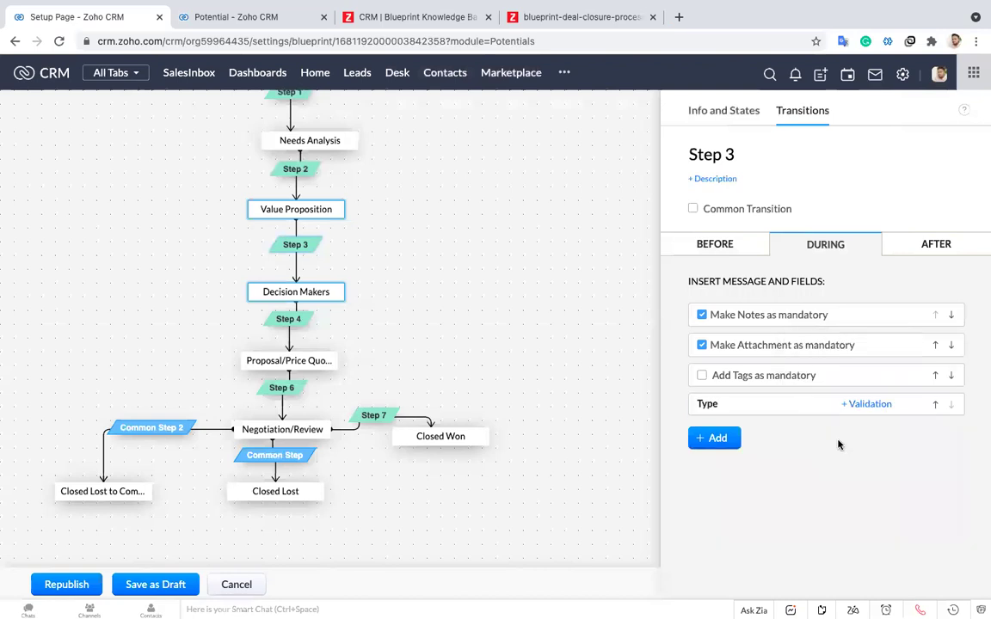
- Republish Test Blueprint despite the loop warning and return to the test potential
click(87, 585)
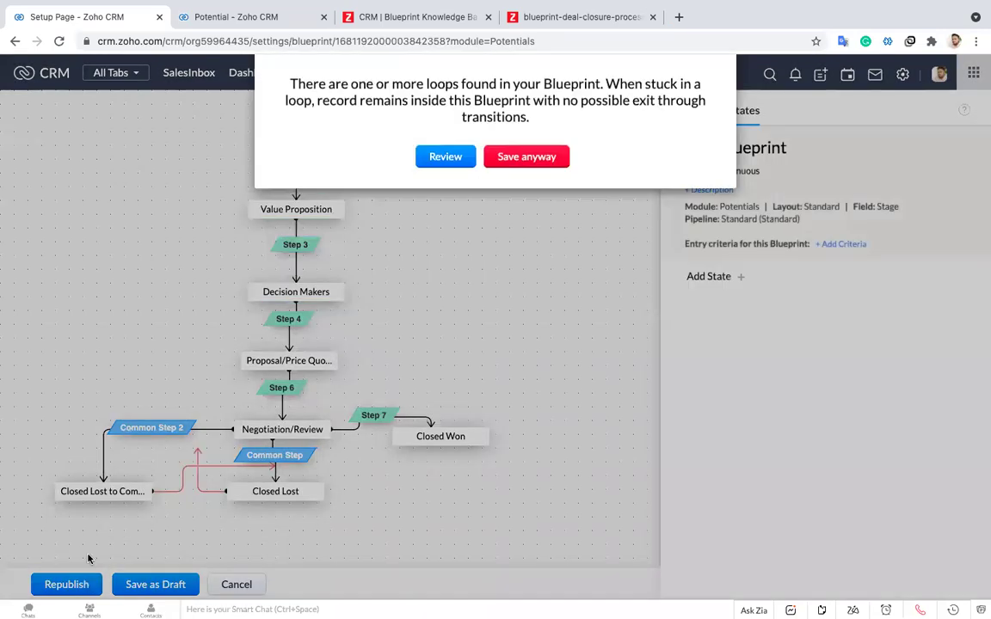
click(533, 154)
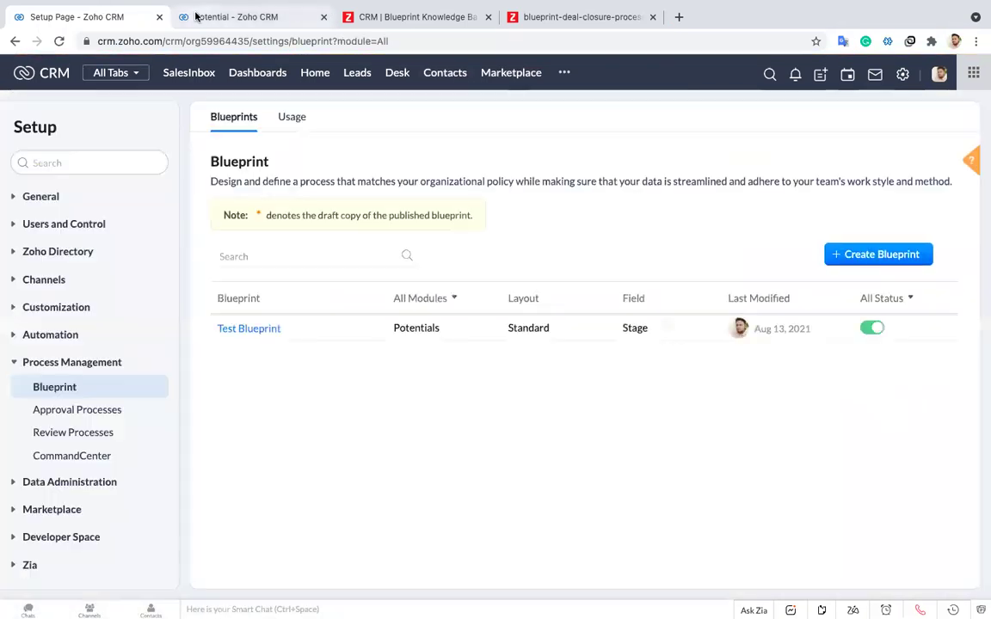
click(196, 17)
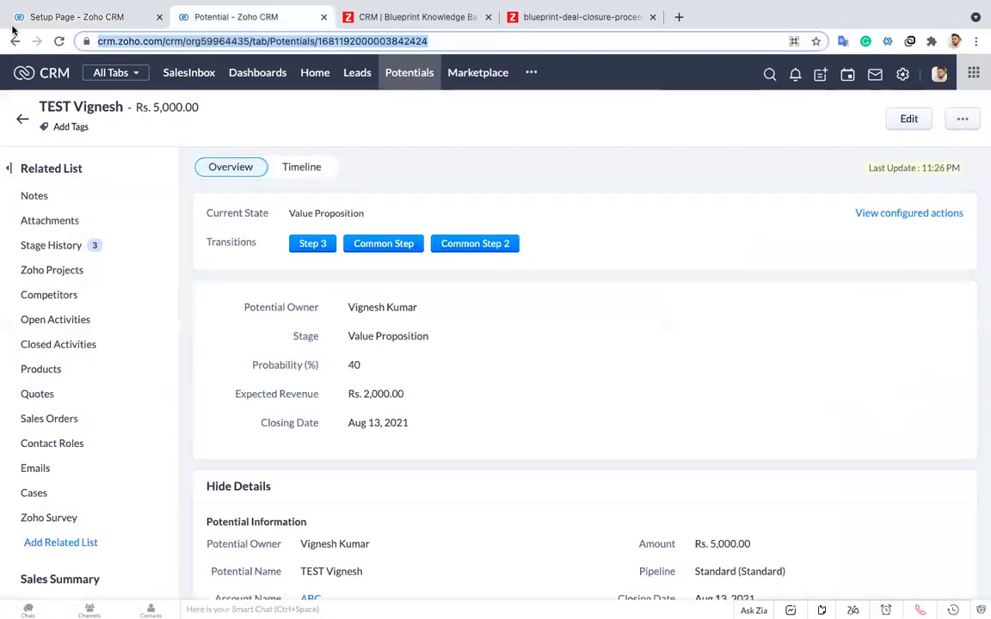
- Reload the potential, start the Step 3 transition and enter the note 'Test'
click(61, 41)
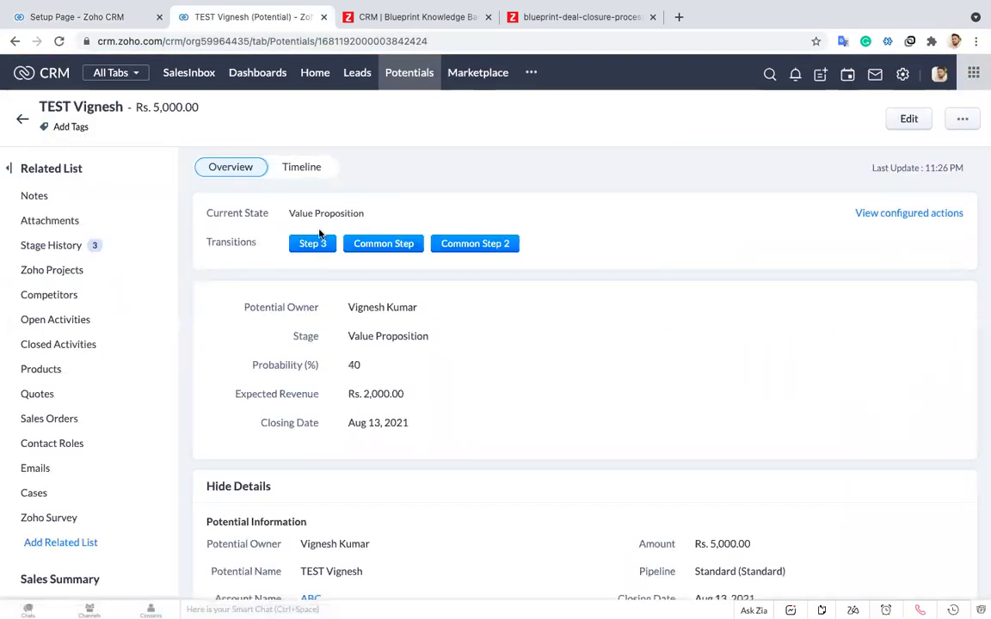
click(312, 245)
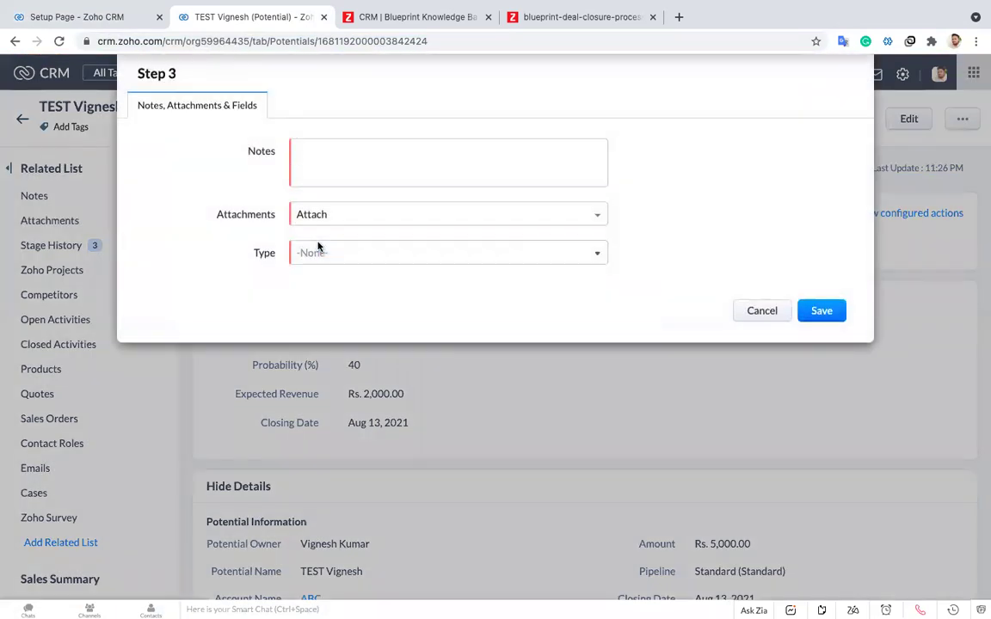
click(334, 177)
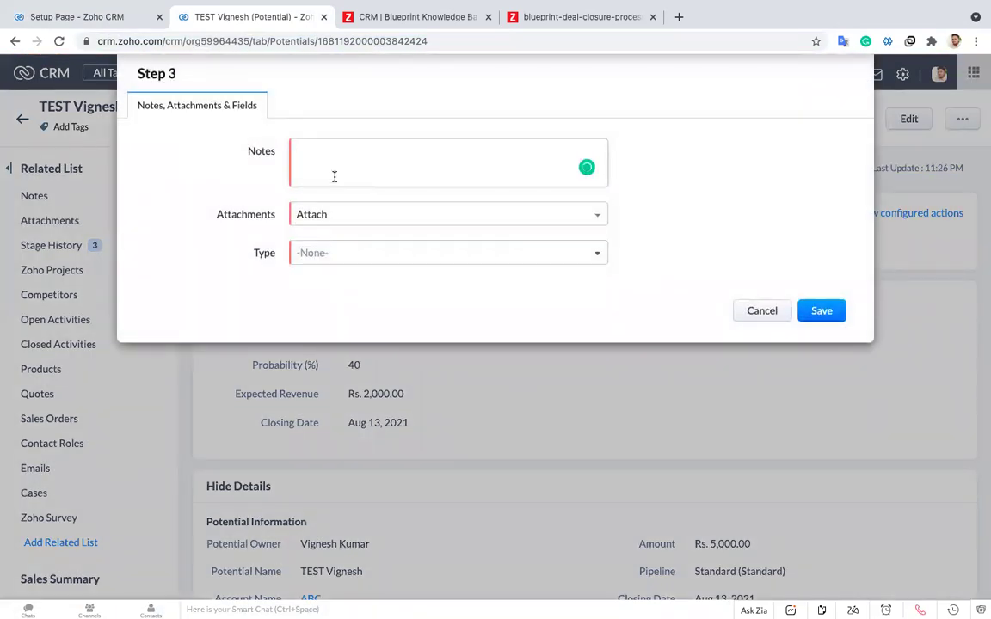
text(Test)
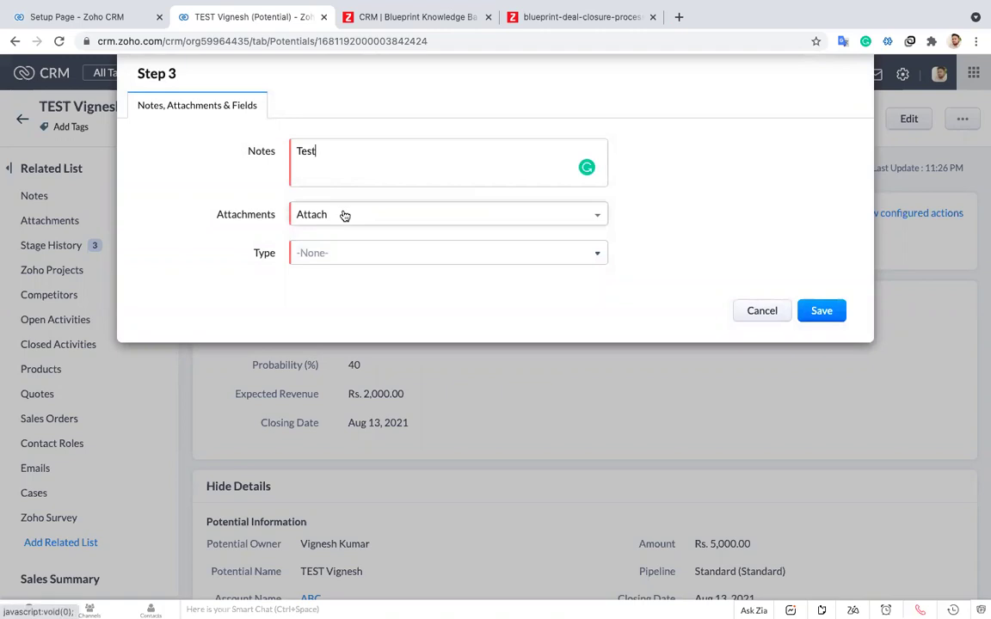
- Attach BOM for Zoho.xlsx, set Type to Existing Business, and submit Step 3
click(345, 215)
click(328, 237)
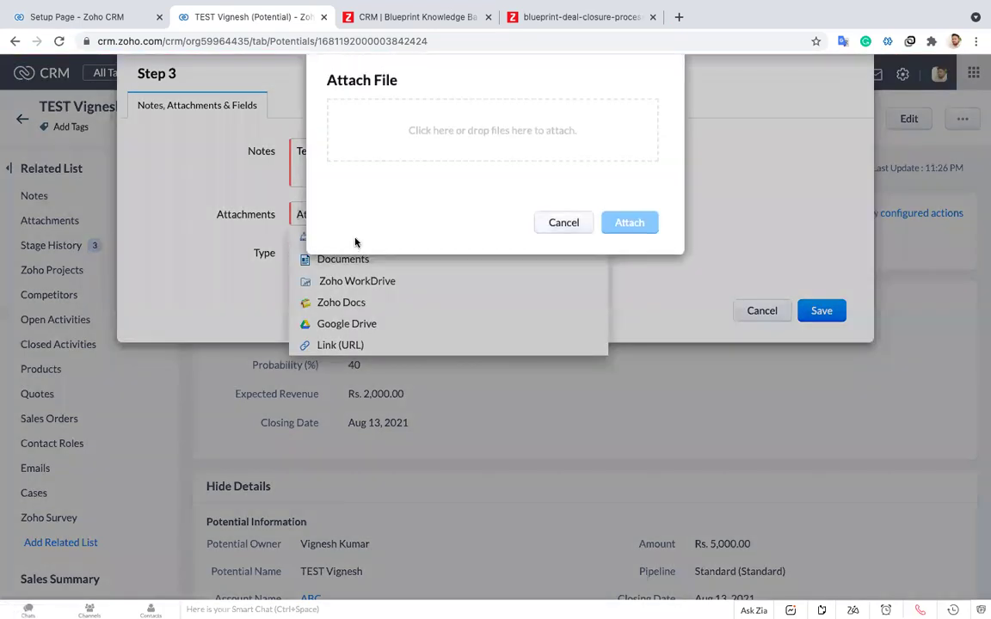
click(436, 154)
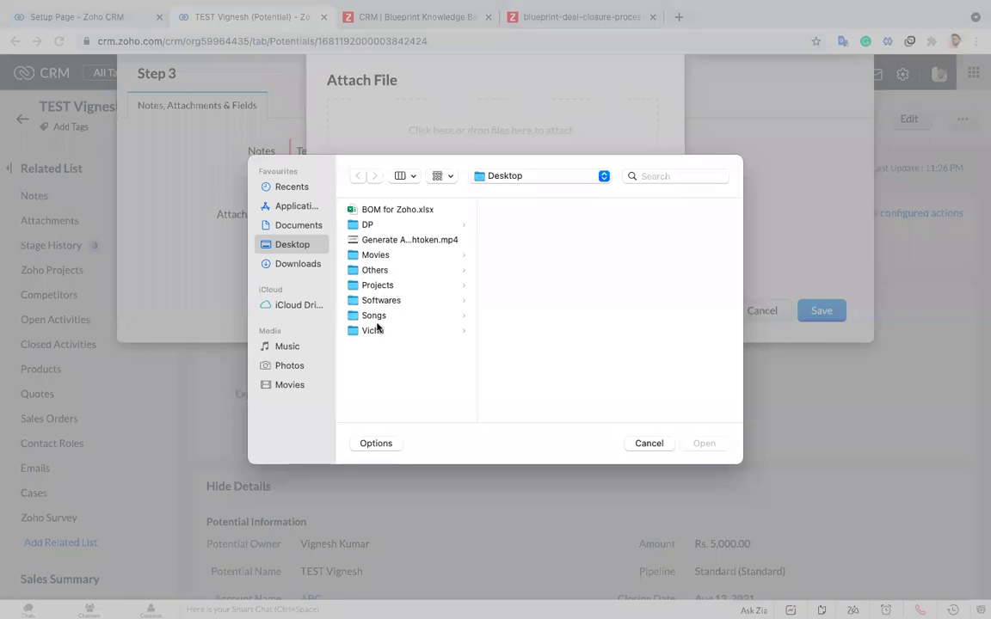
double_click(378, 210)
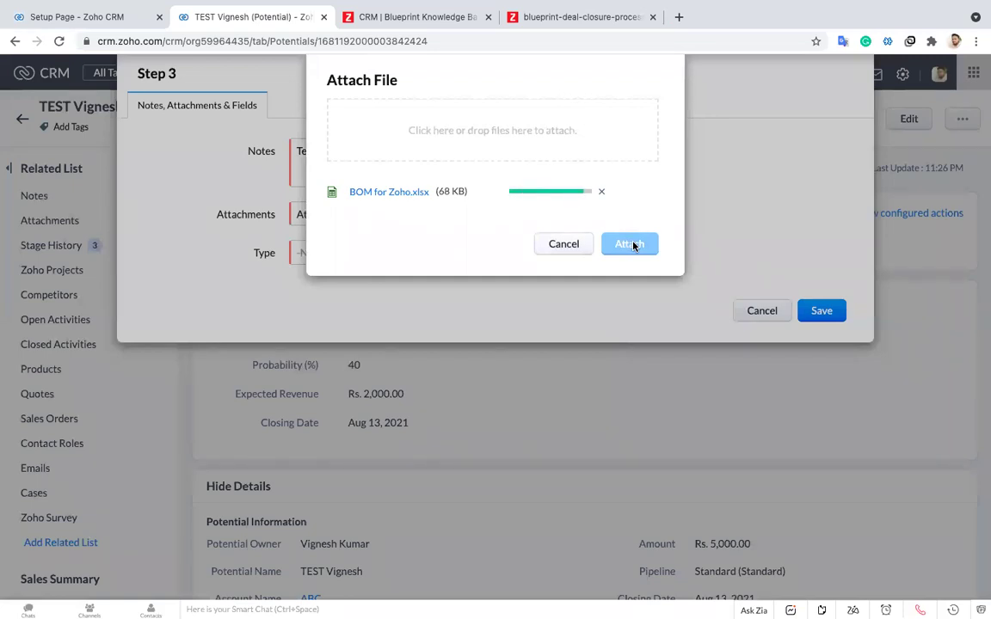
click(632, 245)
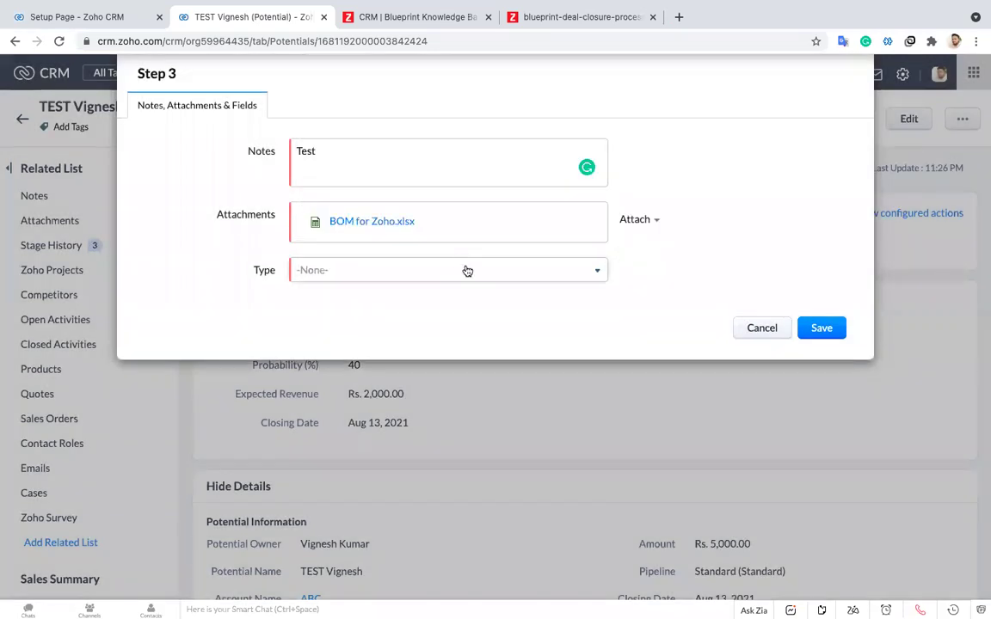
click(467, 271)
click(342, 316)
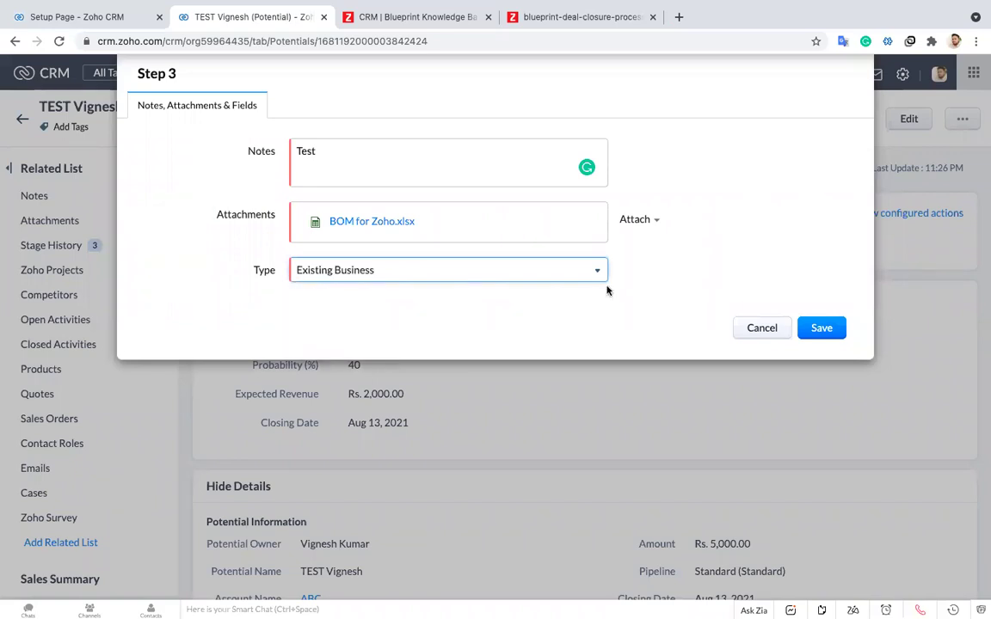
click(822, 328)
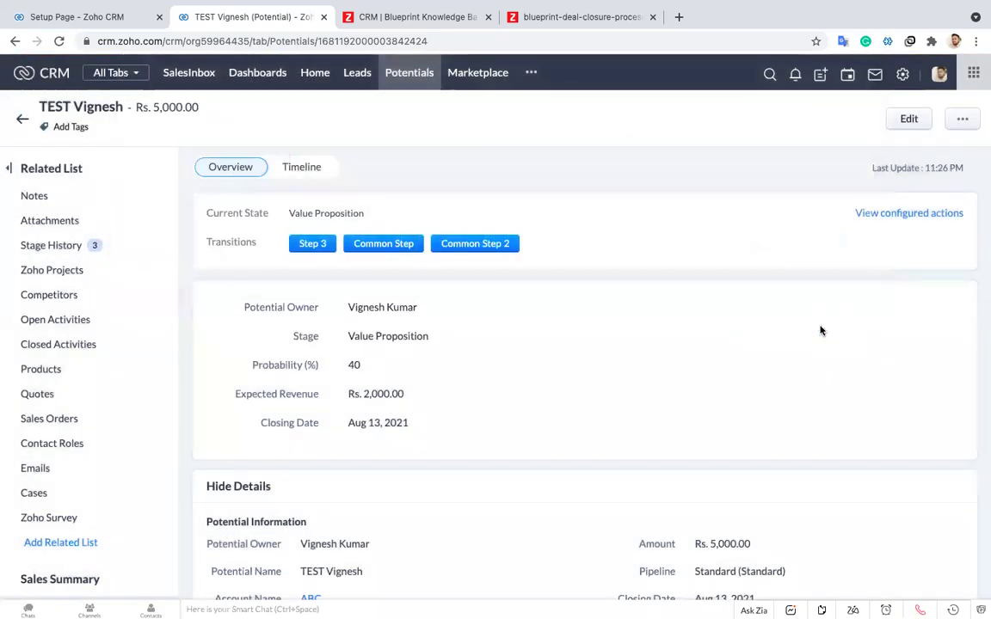